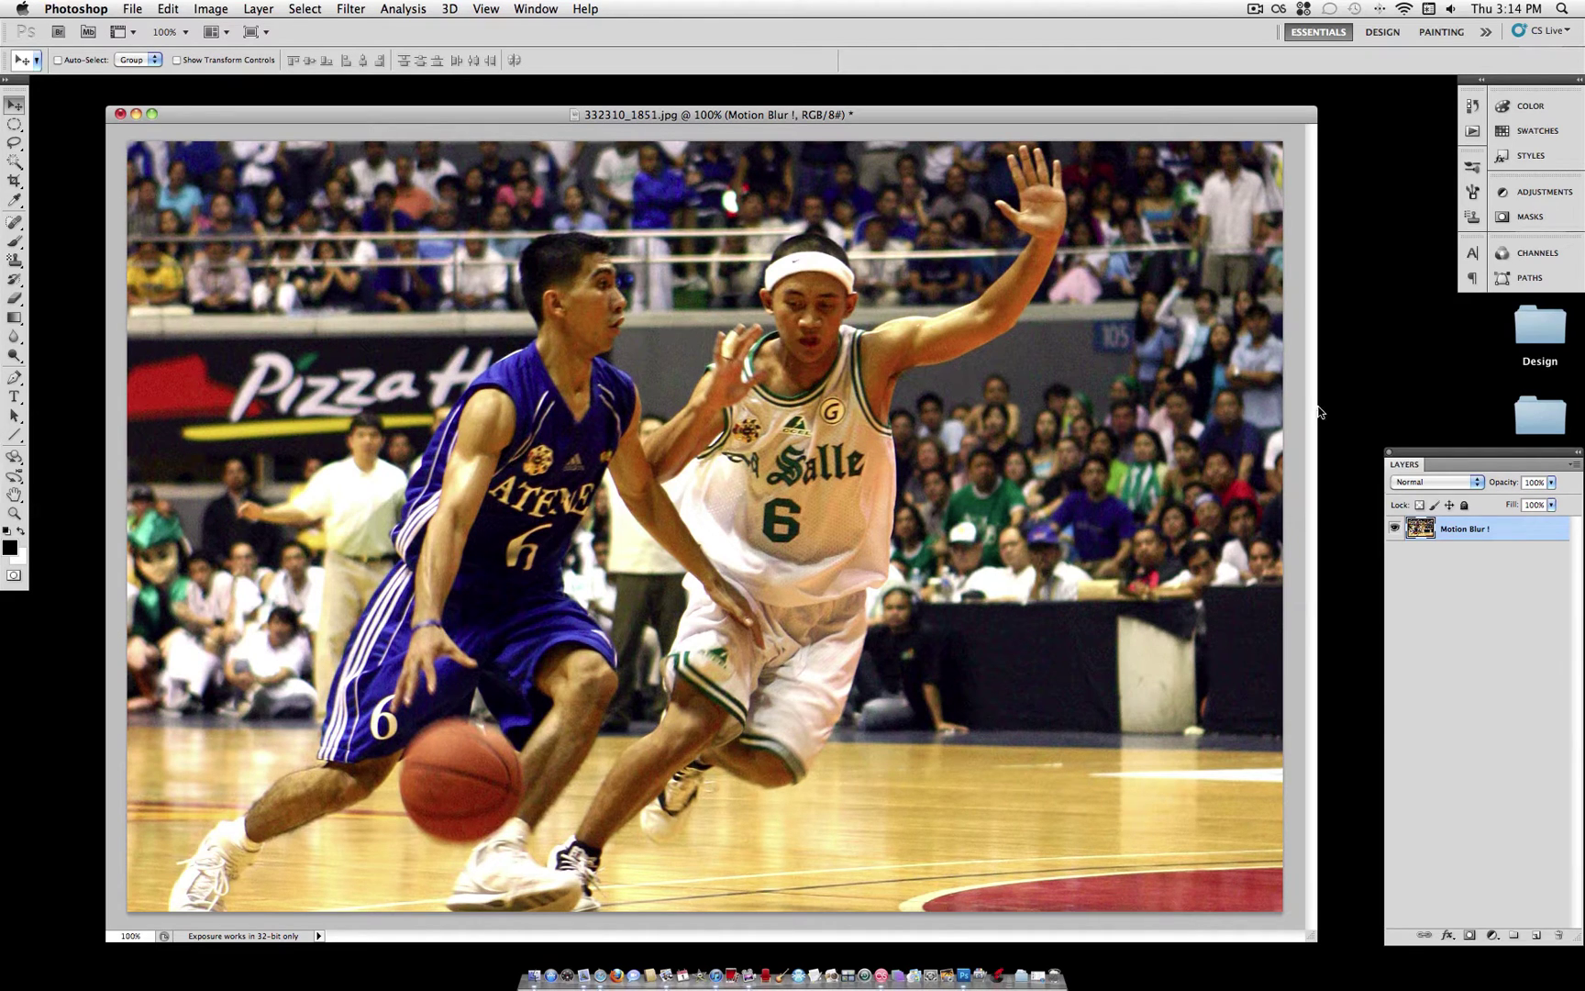
# - Duplicate the Motion Blur ! layer to create a Motion Blur ! copy layer above it
pyautogui.rightClick(1472, 531)
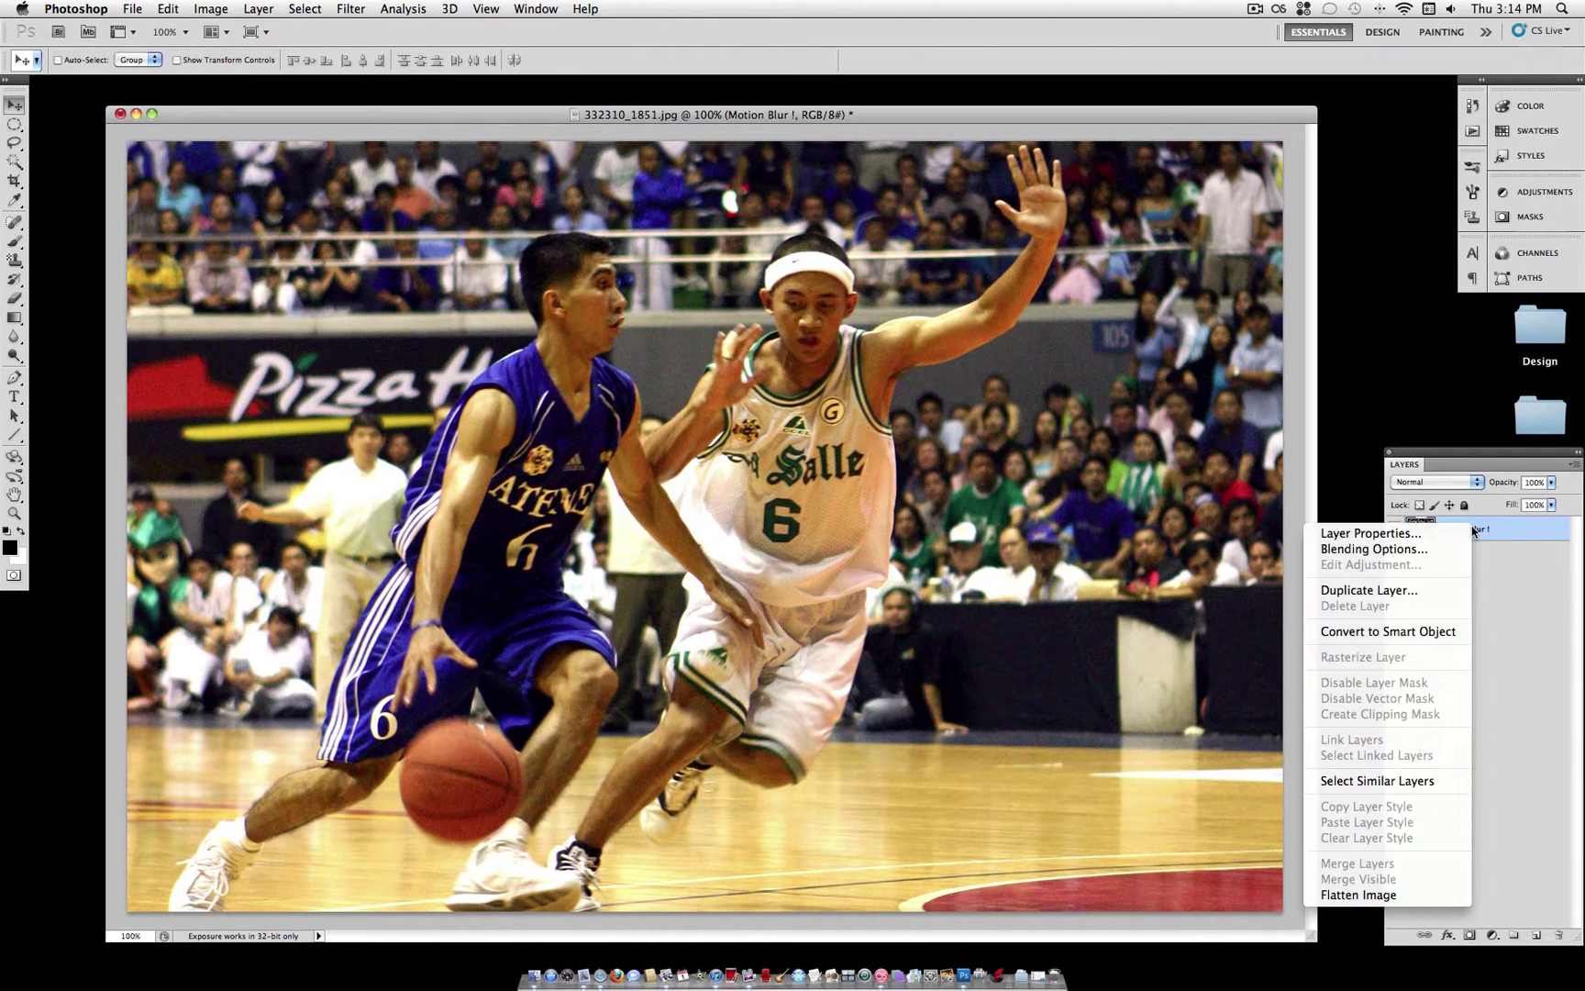
pyautogui.click(1428, 587)
pyautogui.click(954, 419)
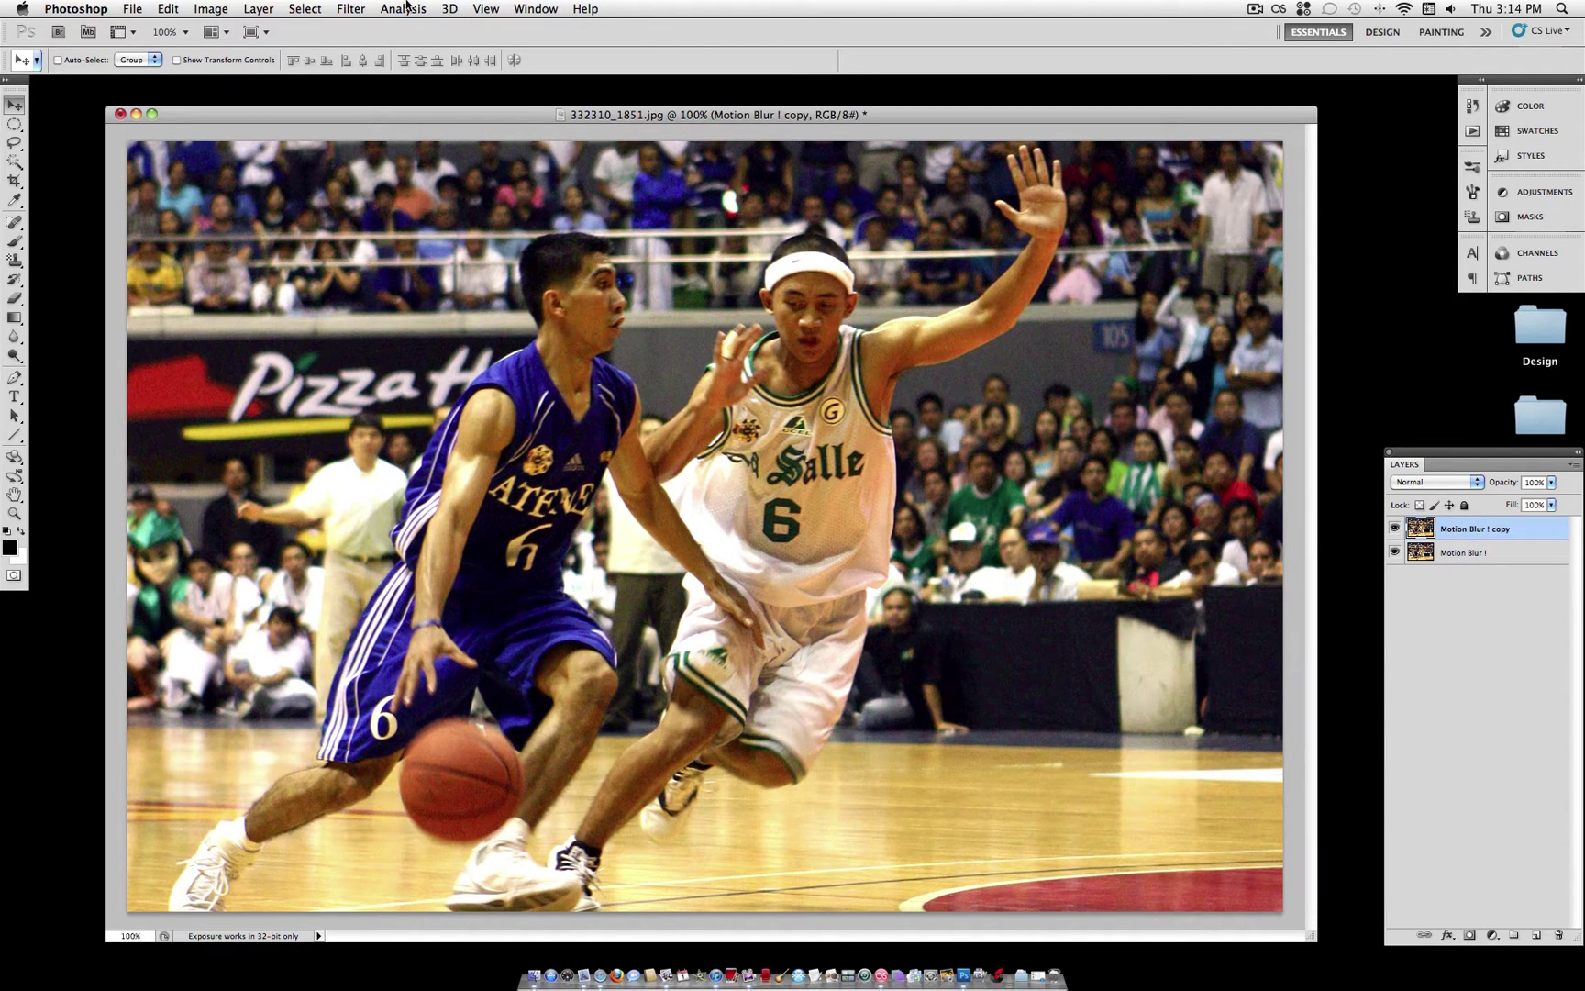
# - Add a black Hide All mask to the Motion Blur ! copy layer, then select the original Motion Blur ! layer
pyautogui.click(247, 8)
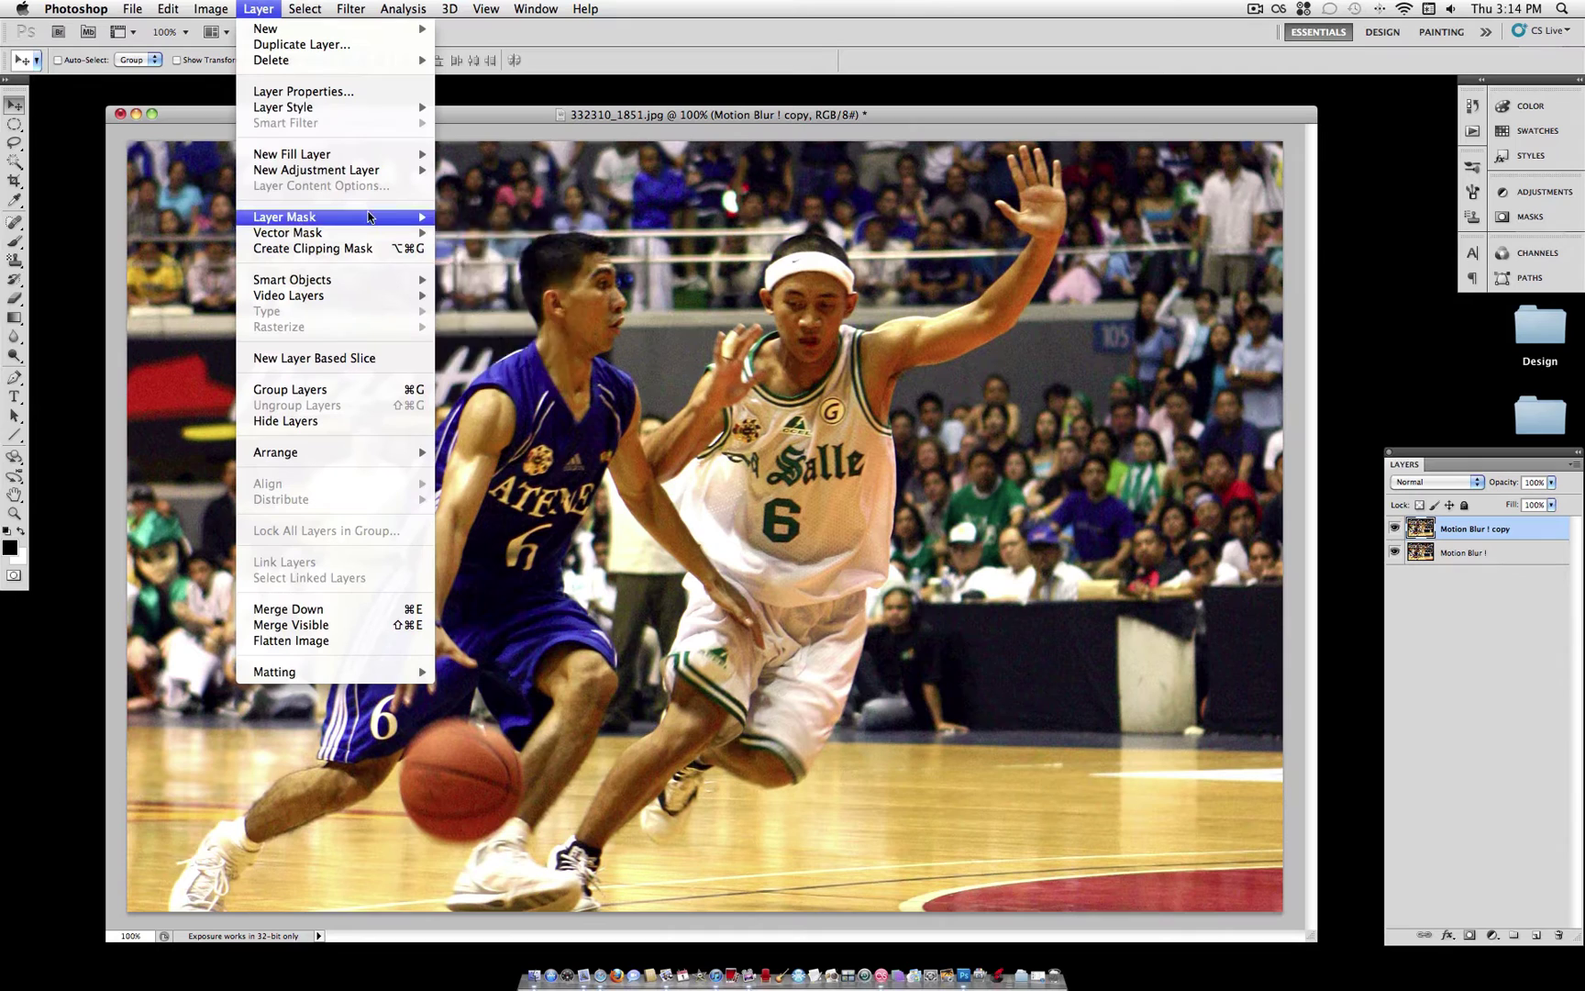
pyautogui.moveTo(424, 221)
pyautogui.click(485, 233)
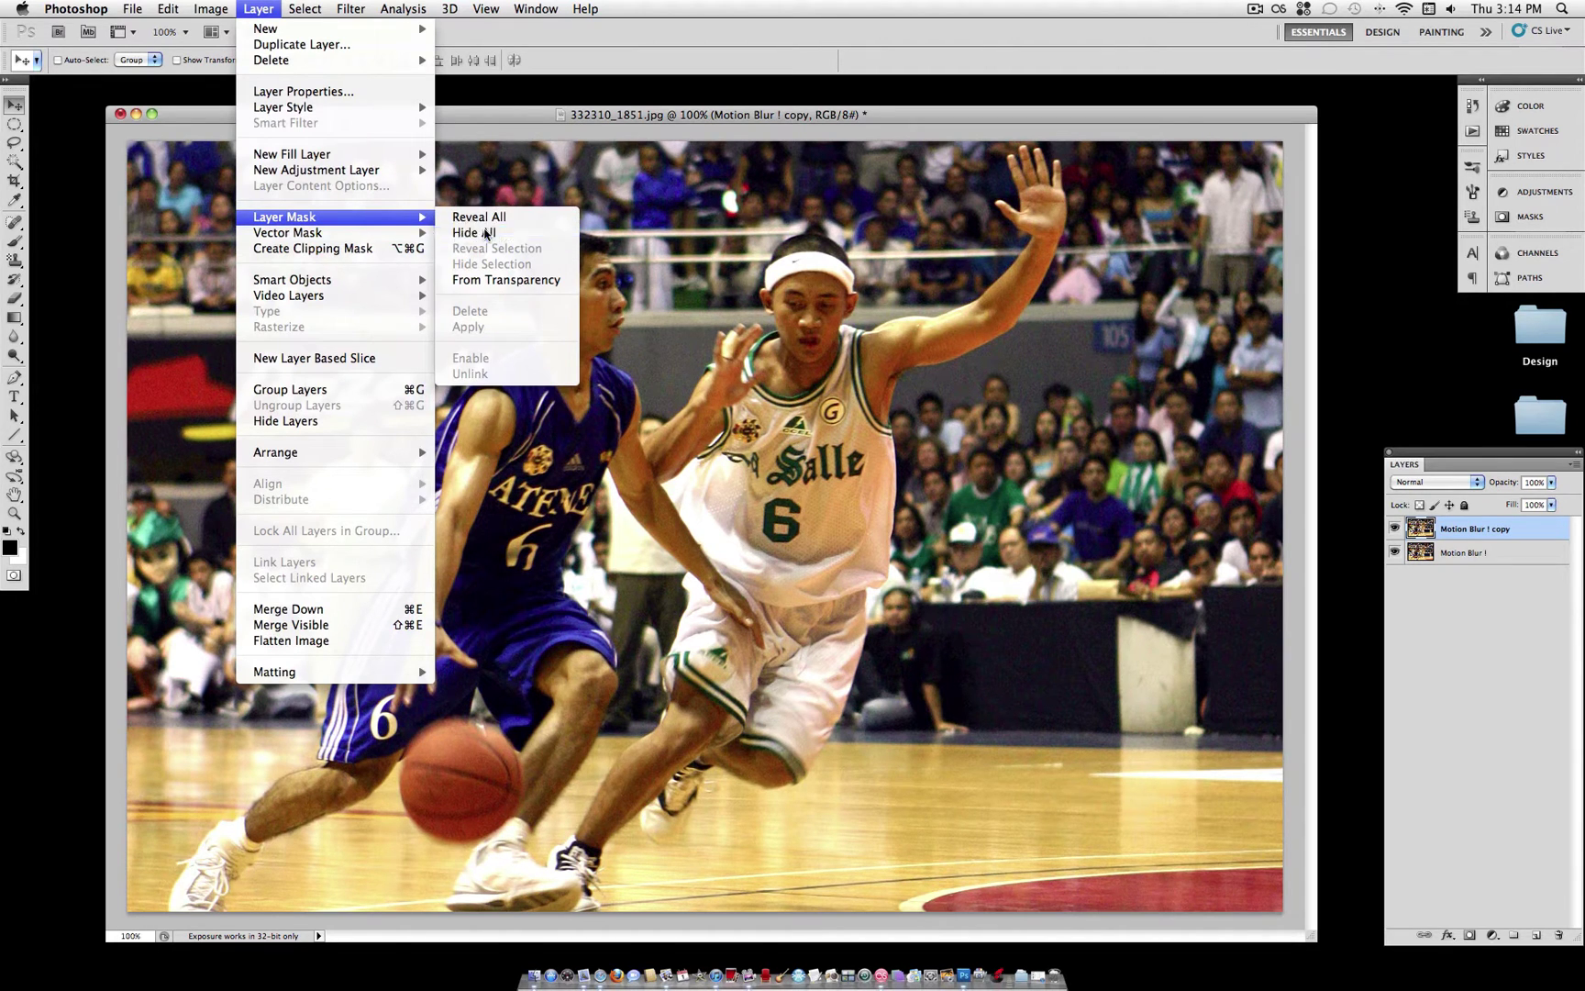
pyautogui.click(1444, 554)
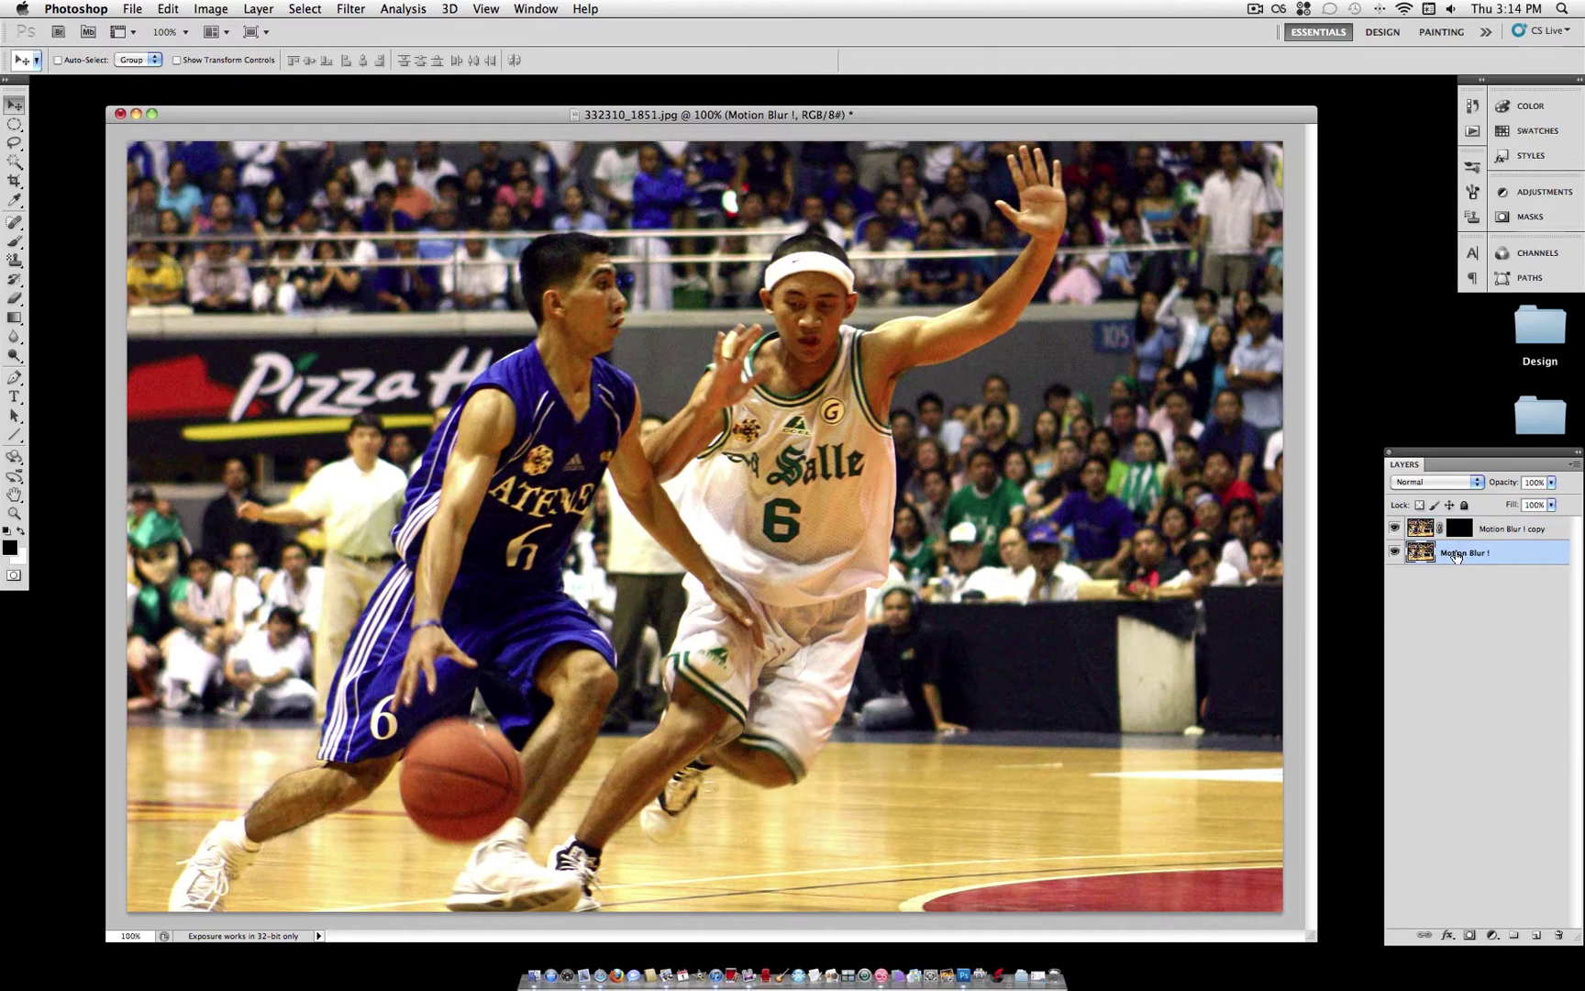
# - Apply a Motion Blur with 0° angle and 30-pixel distance to the original Motion Blur ! layer
pyautogui.click(360, 8)
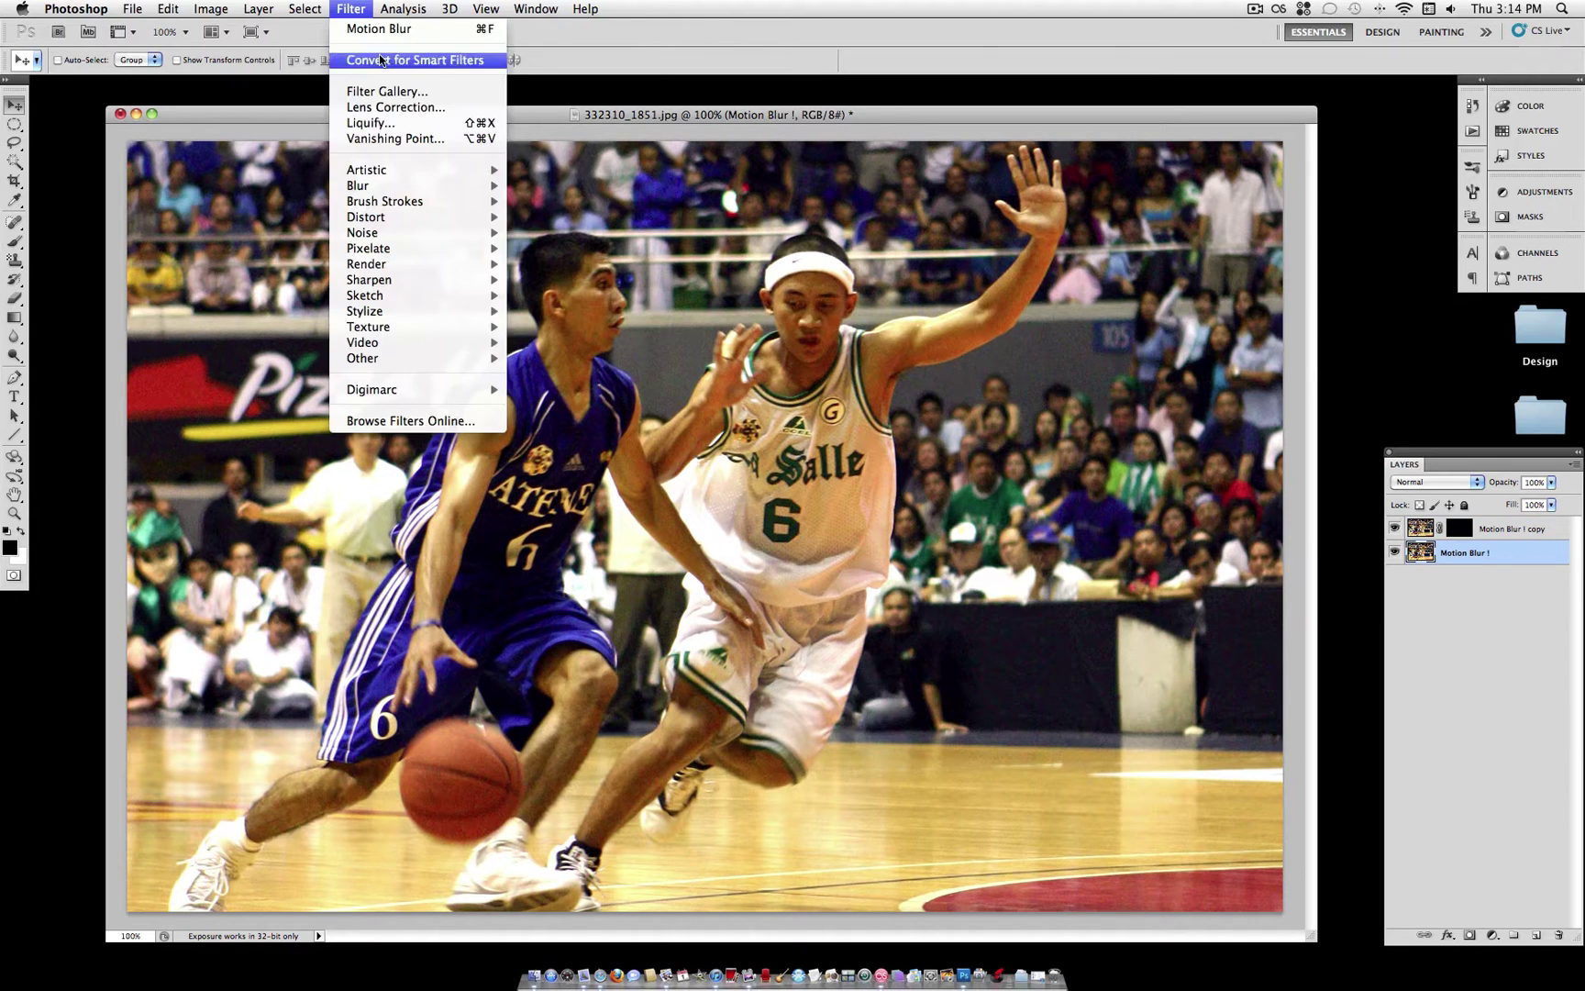
pyautogui.moveTo(445, 188)
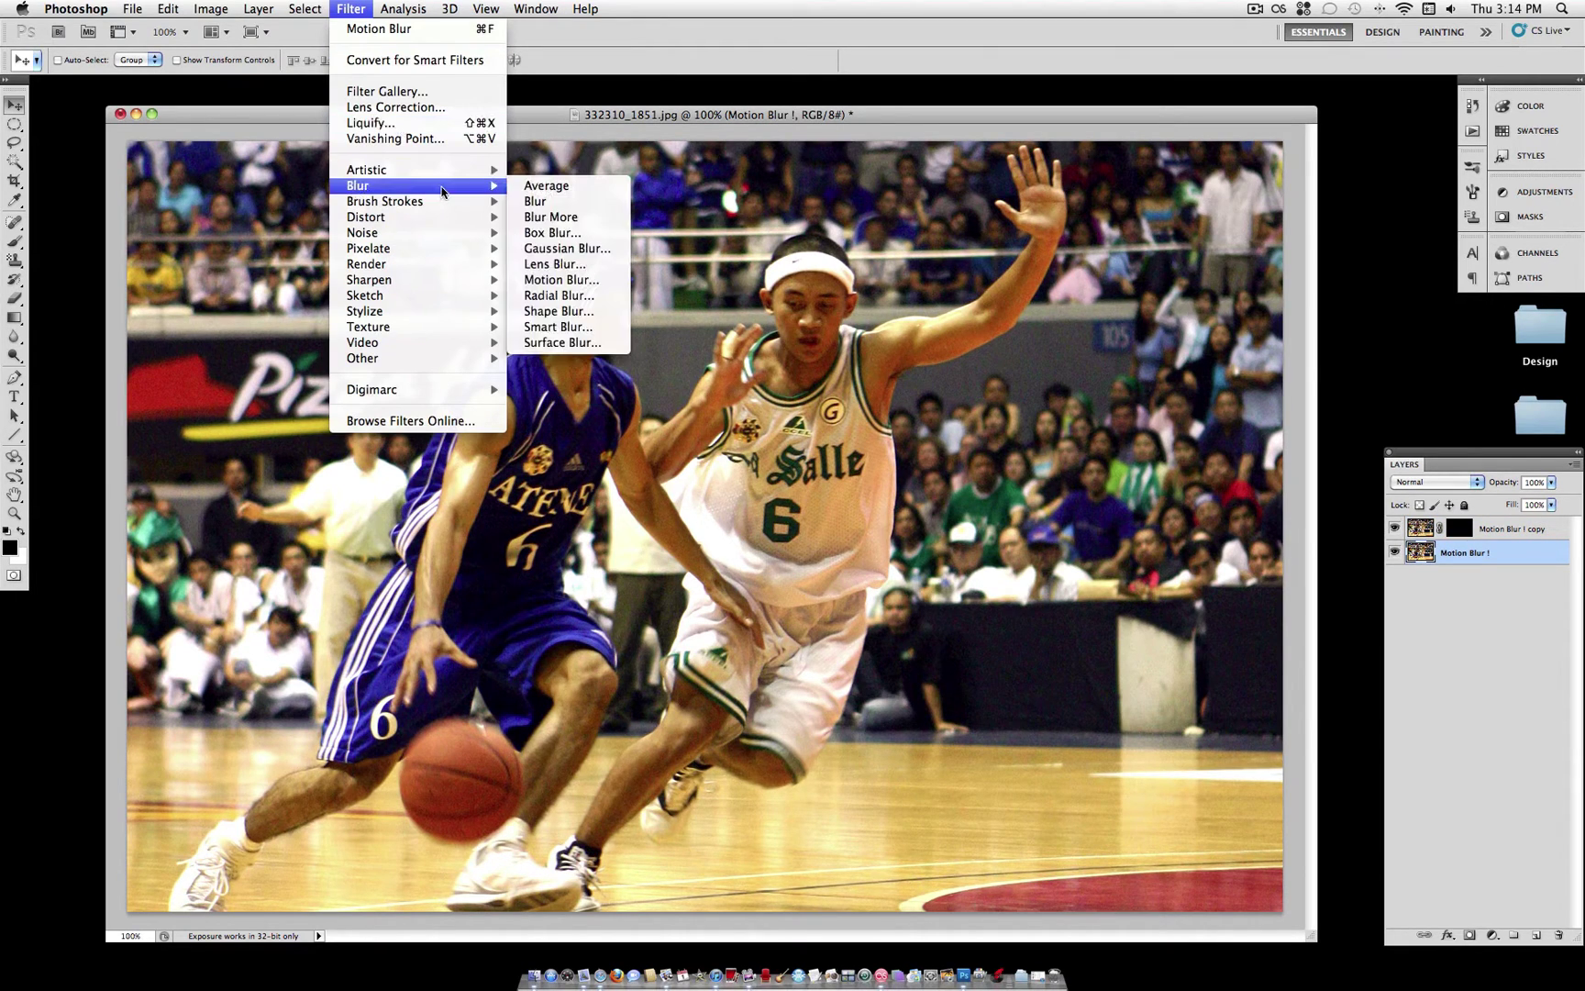
pyautogui.click(604, 279)
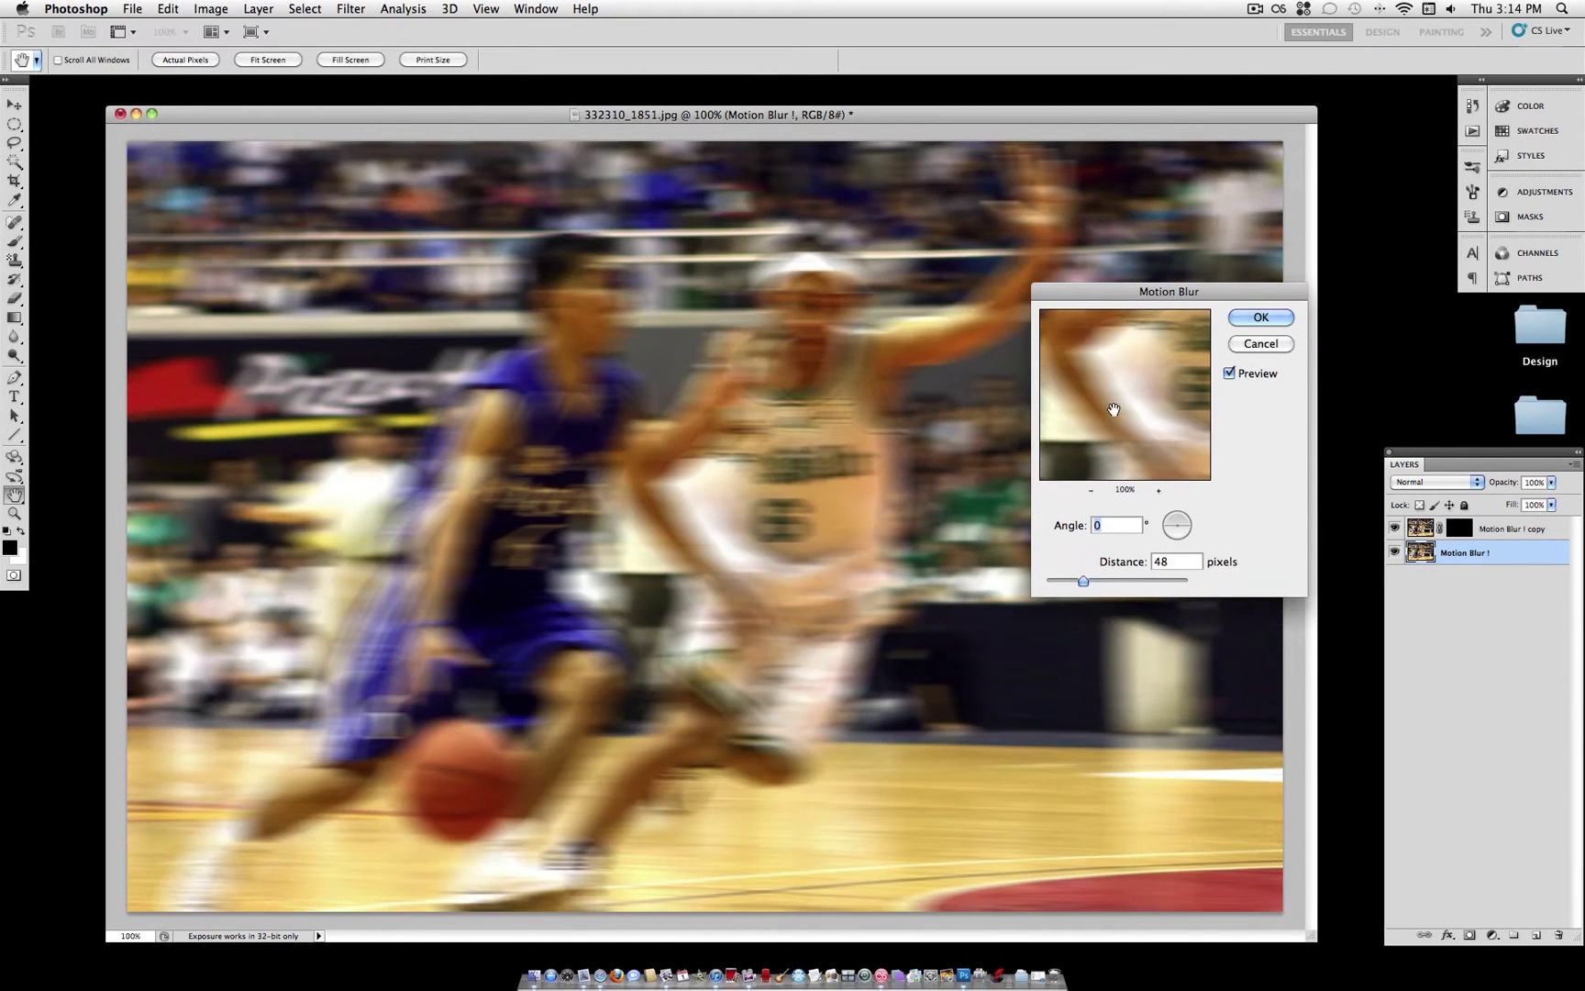
pyautogui.click(1090, 489)
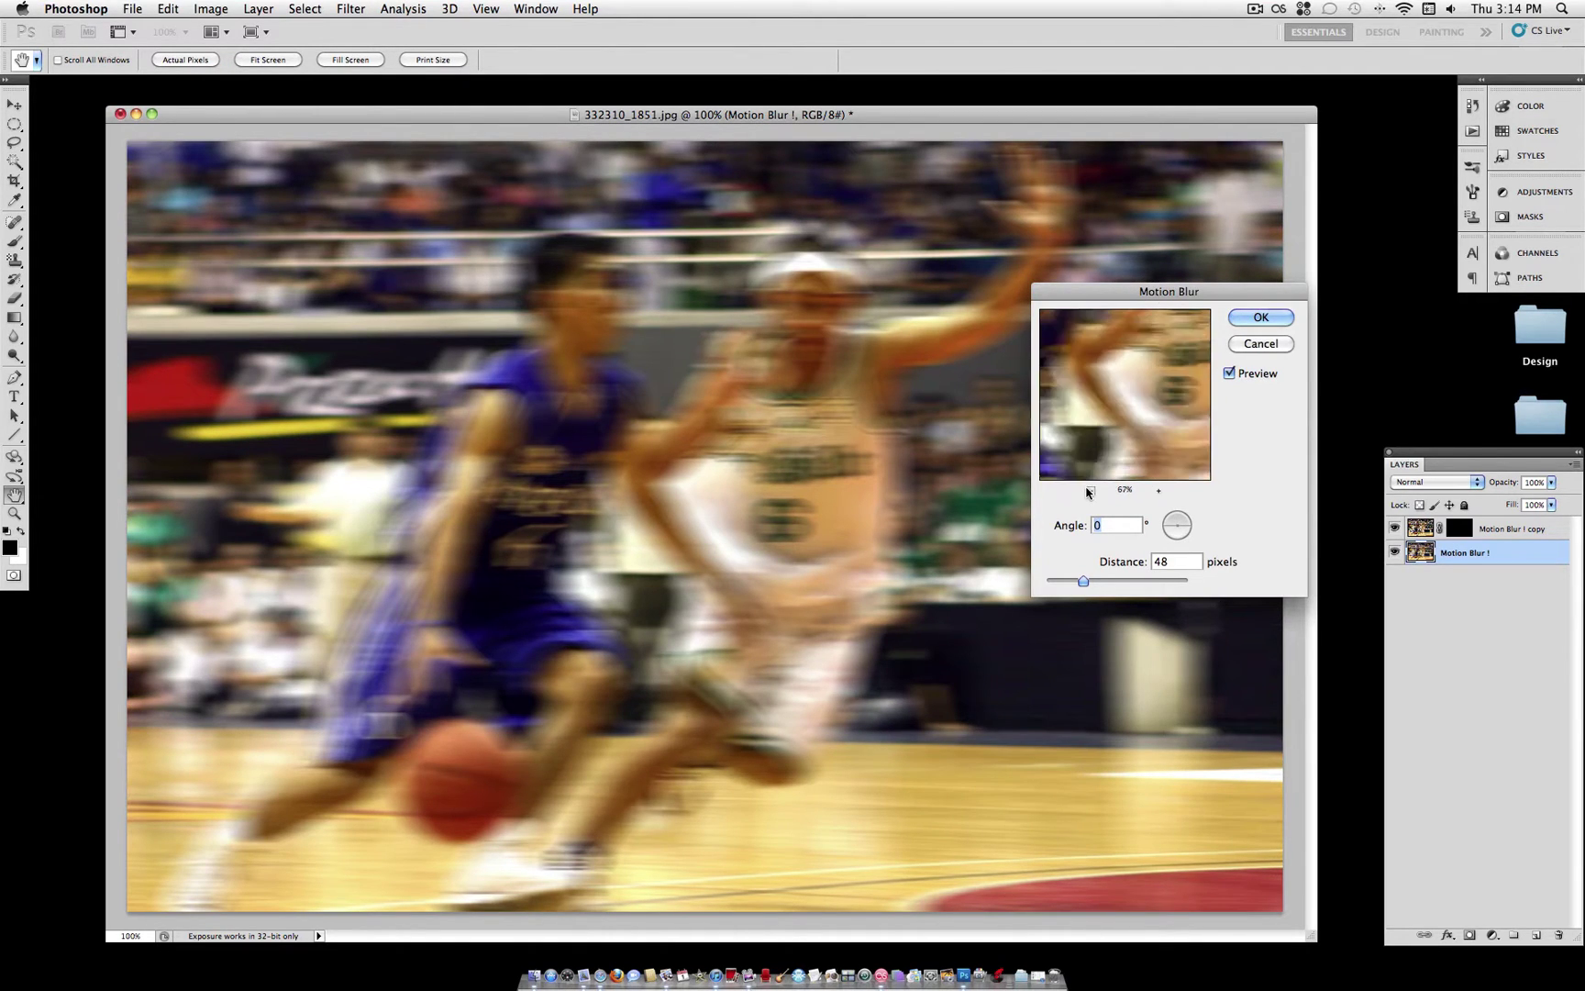
pyautogui.click(1091, 490)
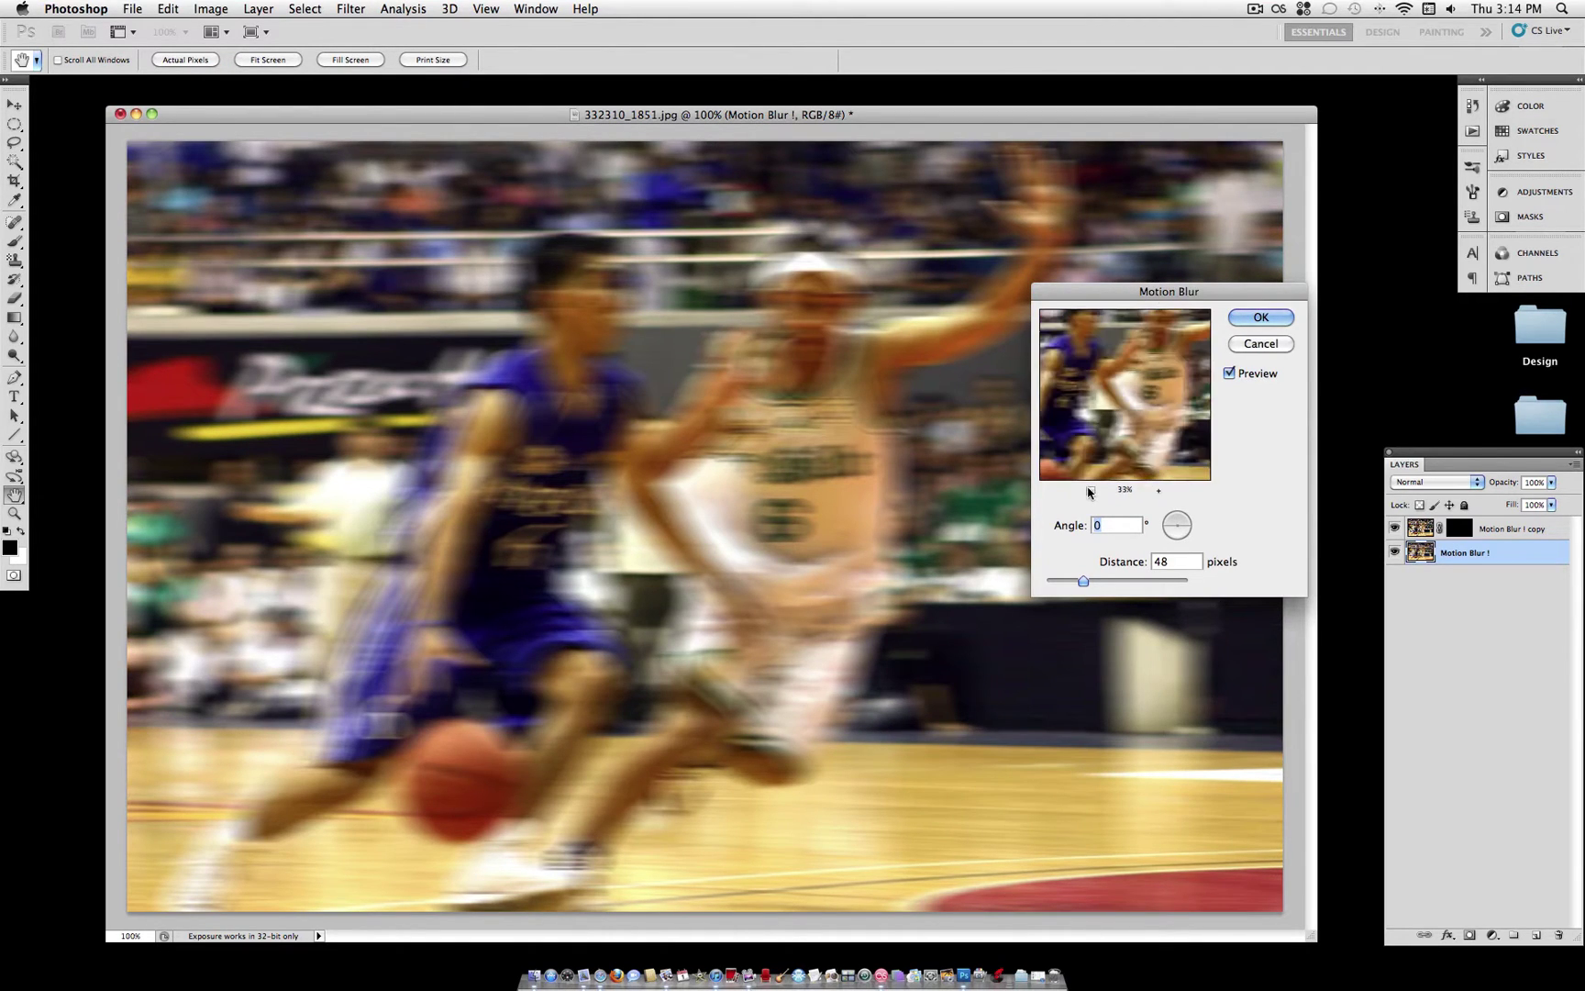
pyautogui.click(1167, 534)
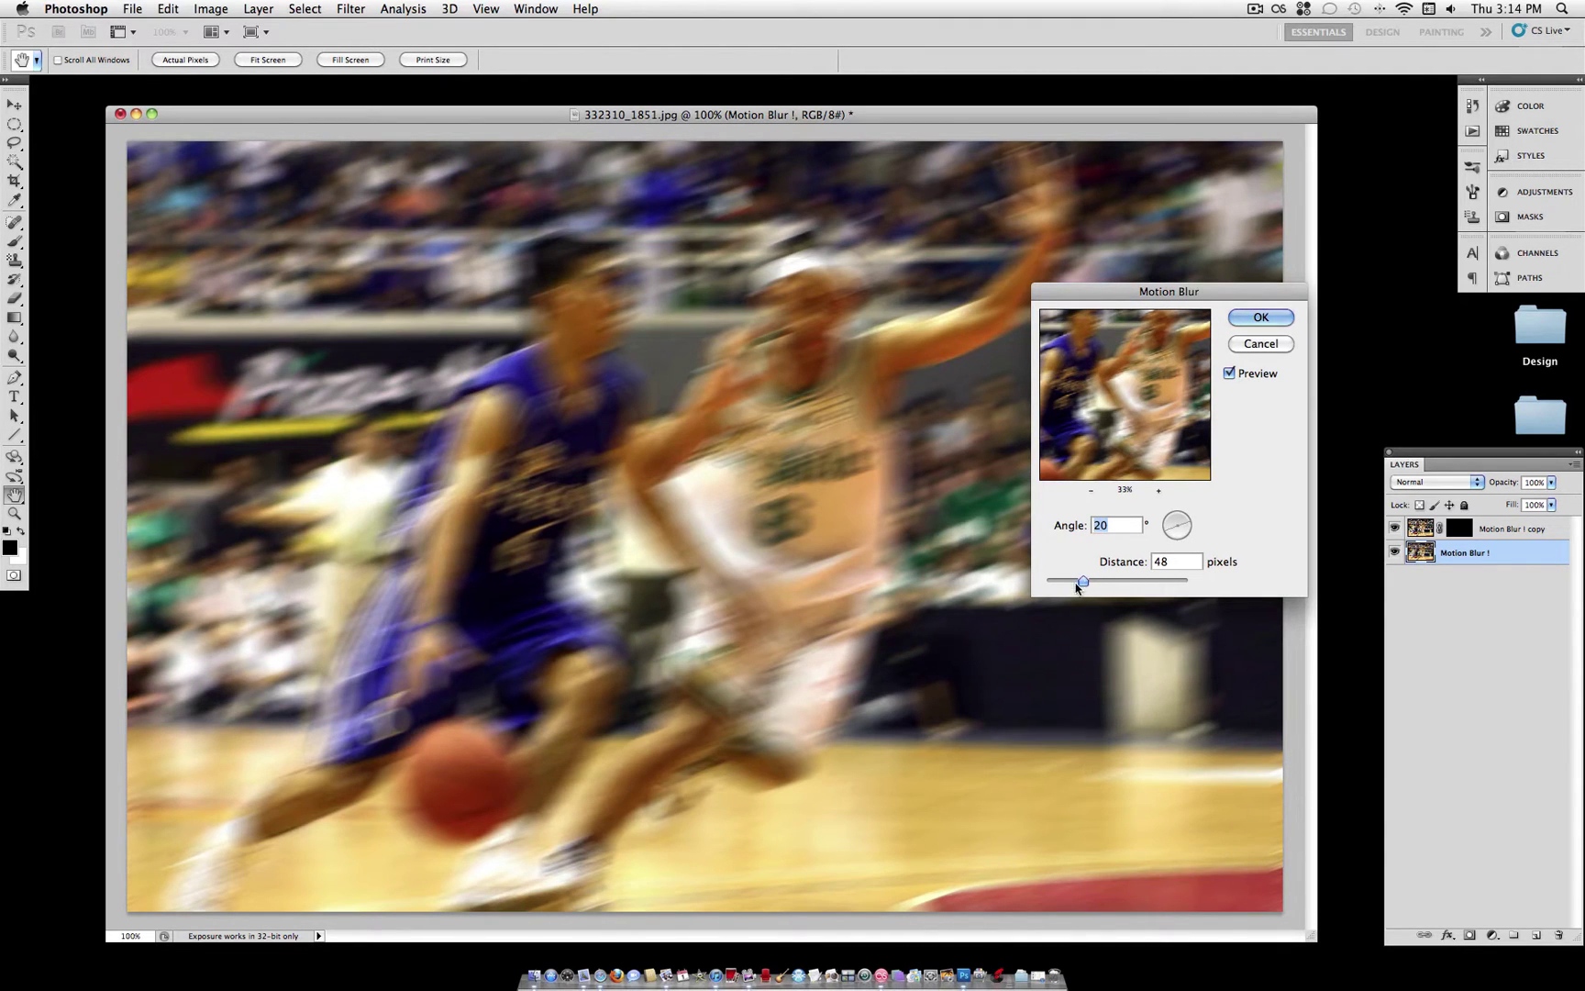
pyautogui.click(1180, 542)
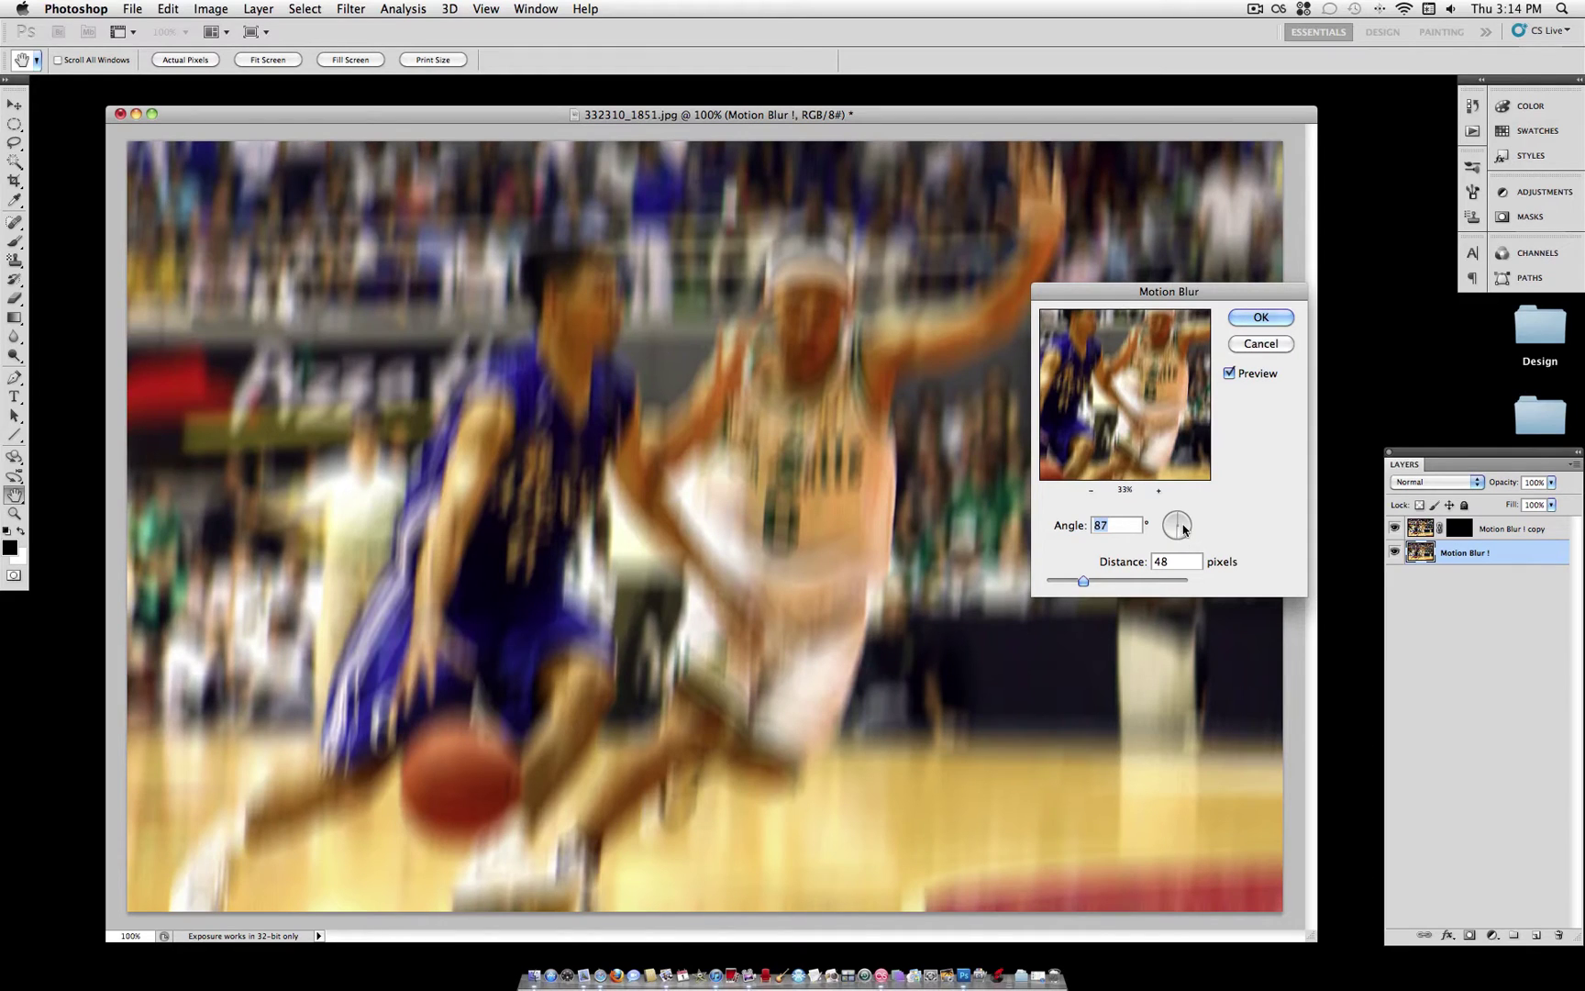
pyautogui.moveTo(1180, 536); pyautogui.dragTo(1192, 523)
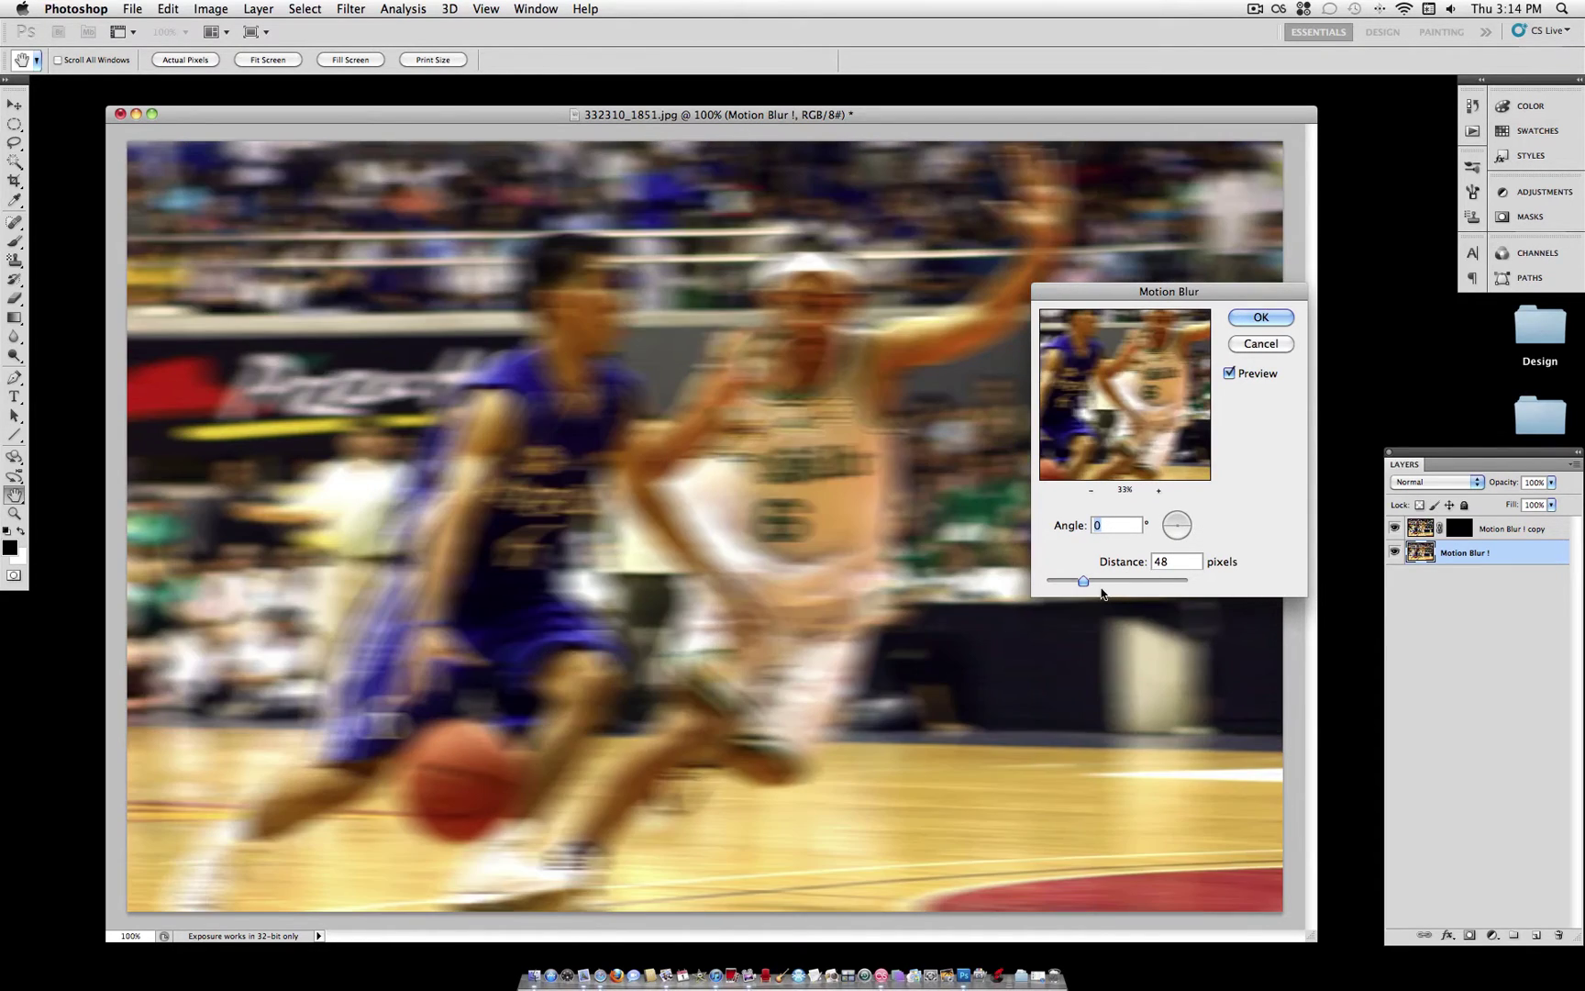
pyautogui.click(1104, 581)
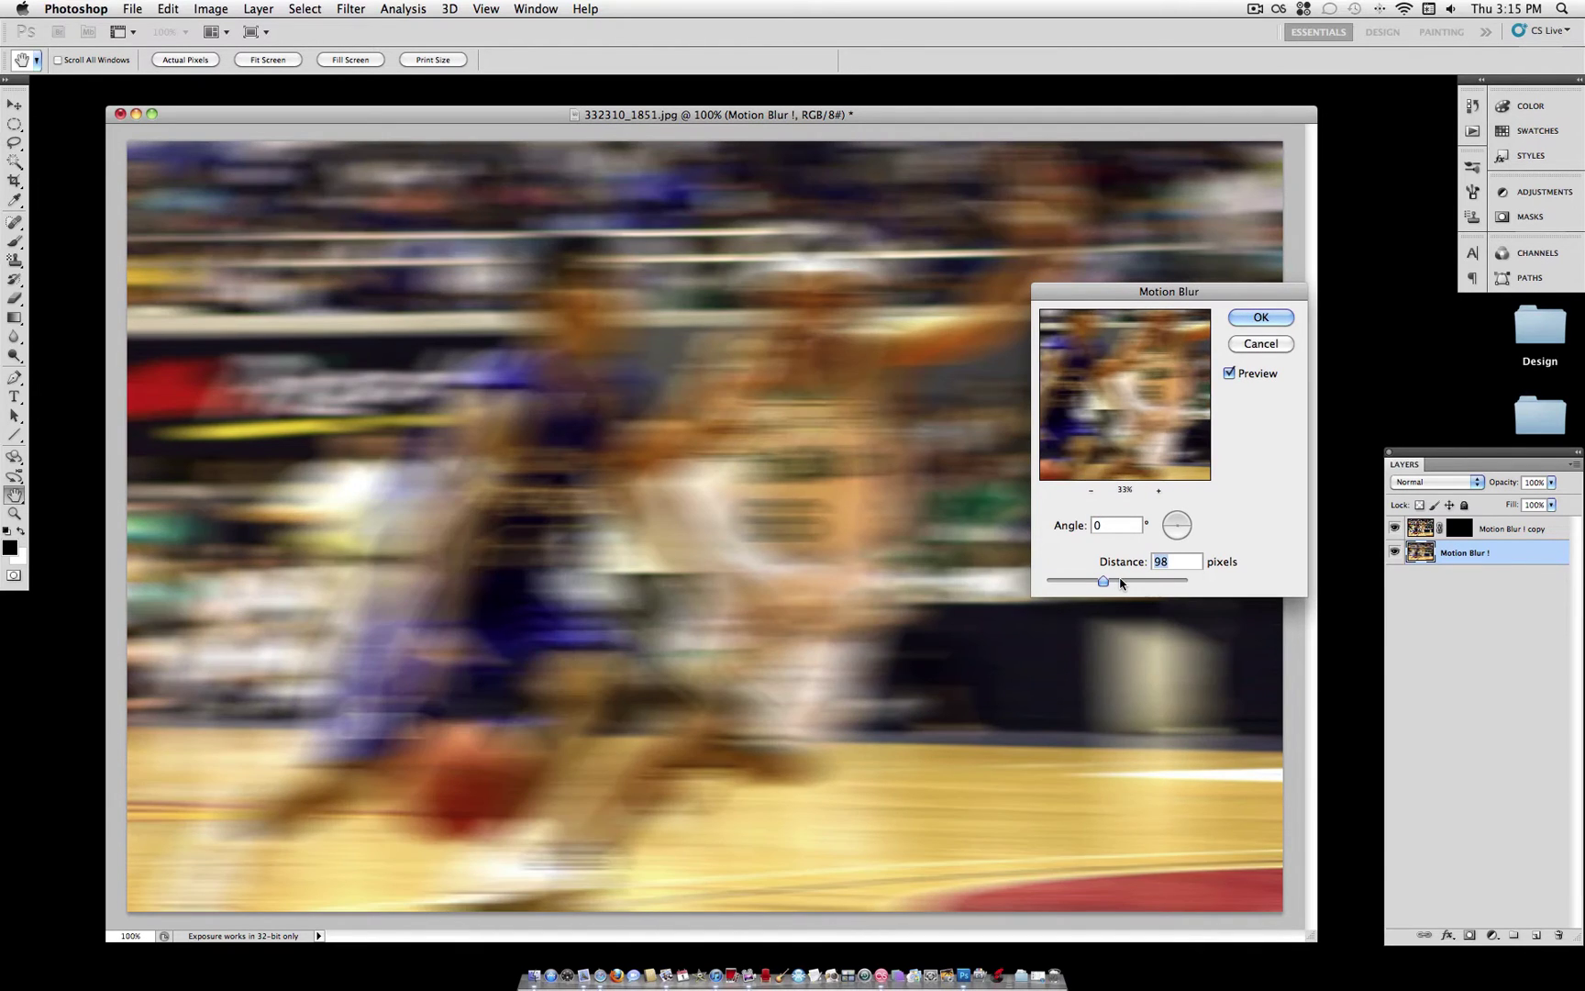
pyautogui.moveTo(1120, 582); pyautogui.dragTo(1069, 587)
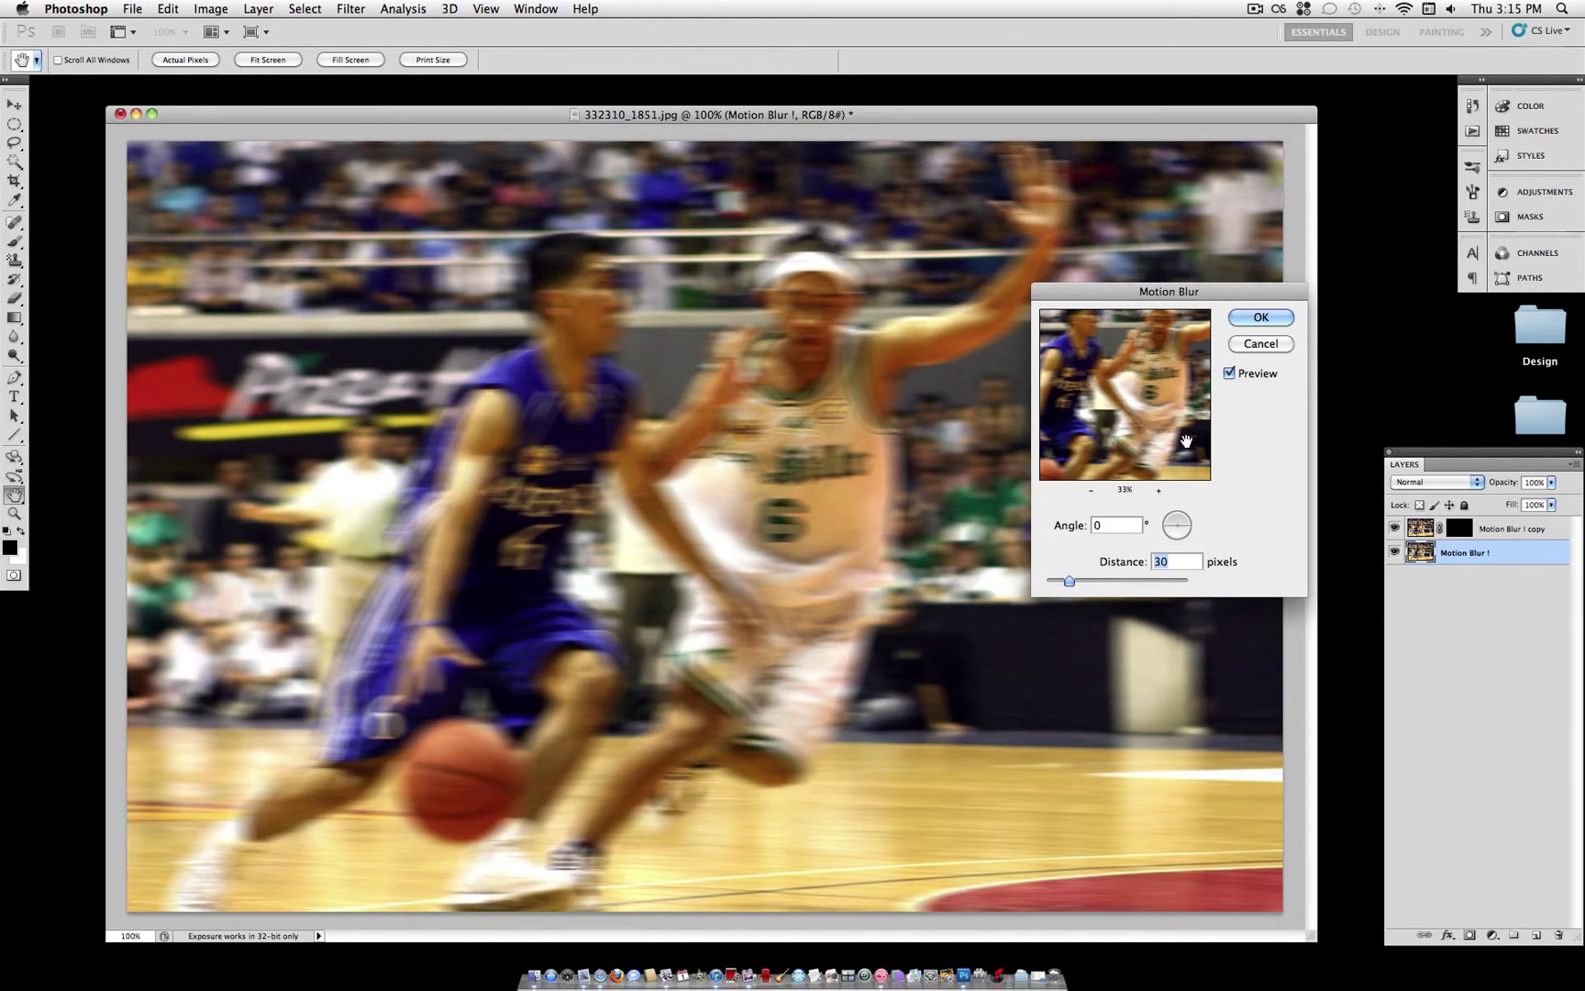
pyautogui.click(1264, 317)
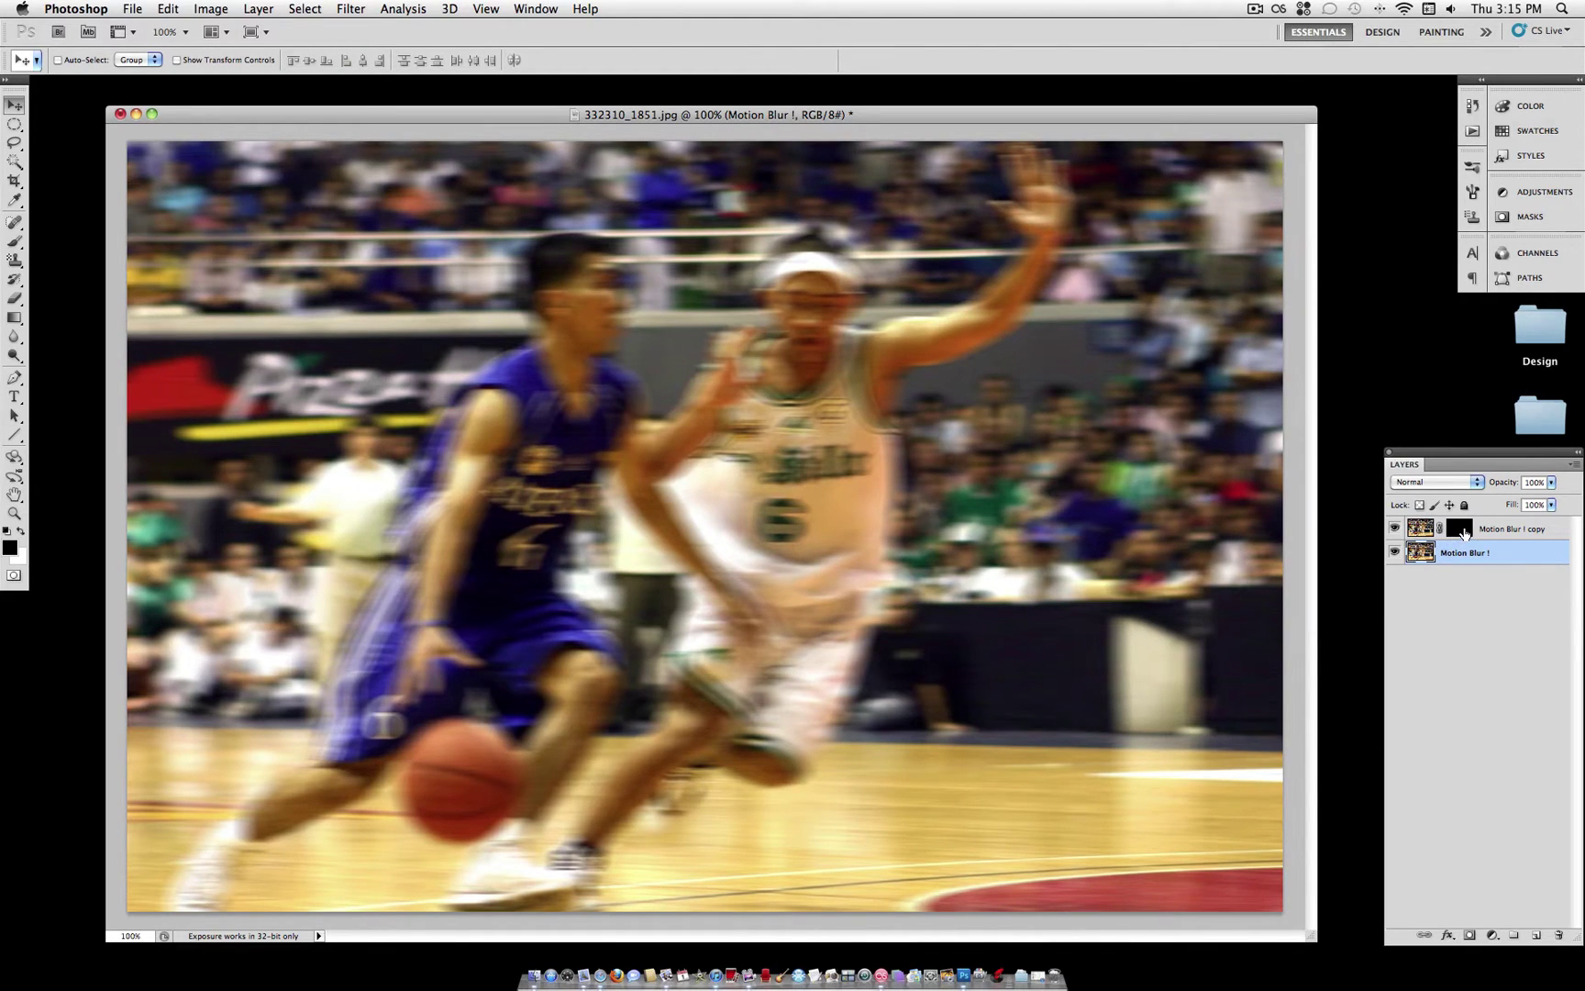
# - Target the copy layer's mask and take the Brush tool with a soft round preset
pyautogui.click(1462, 530)
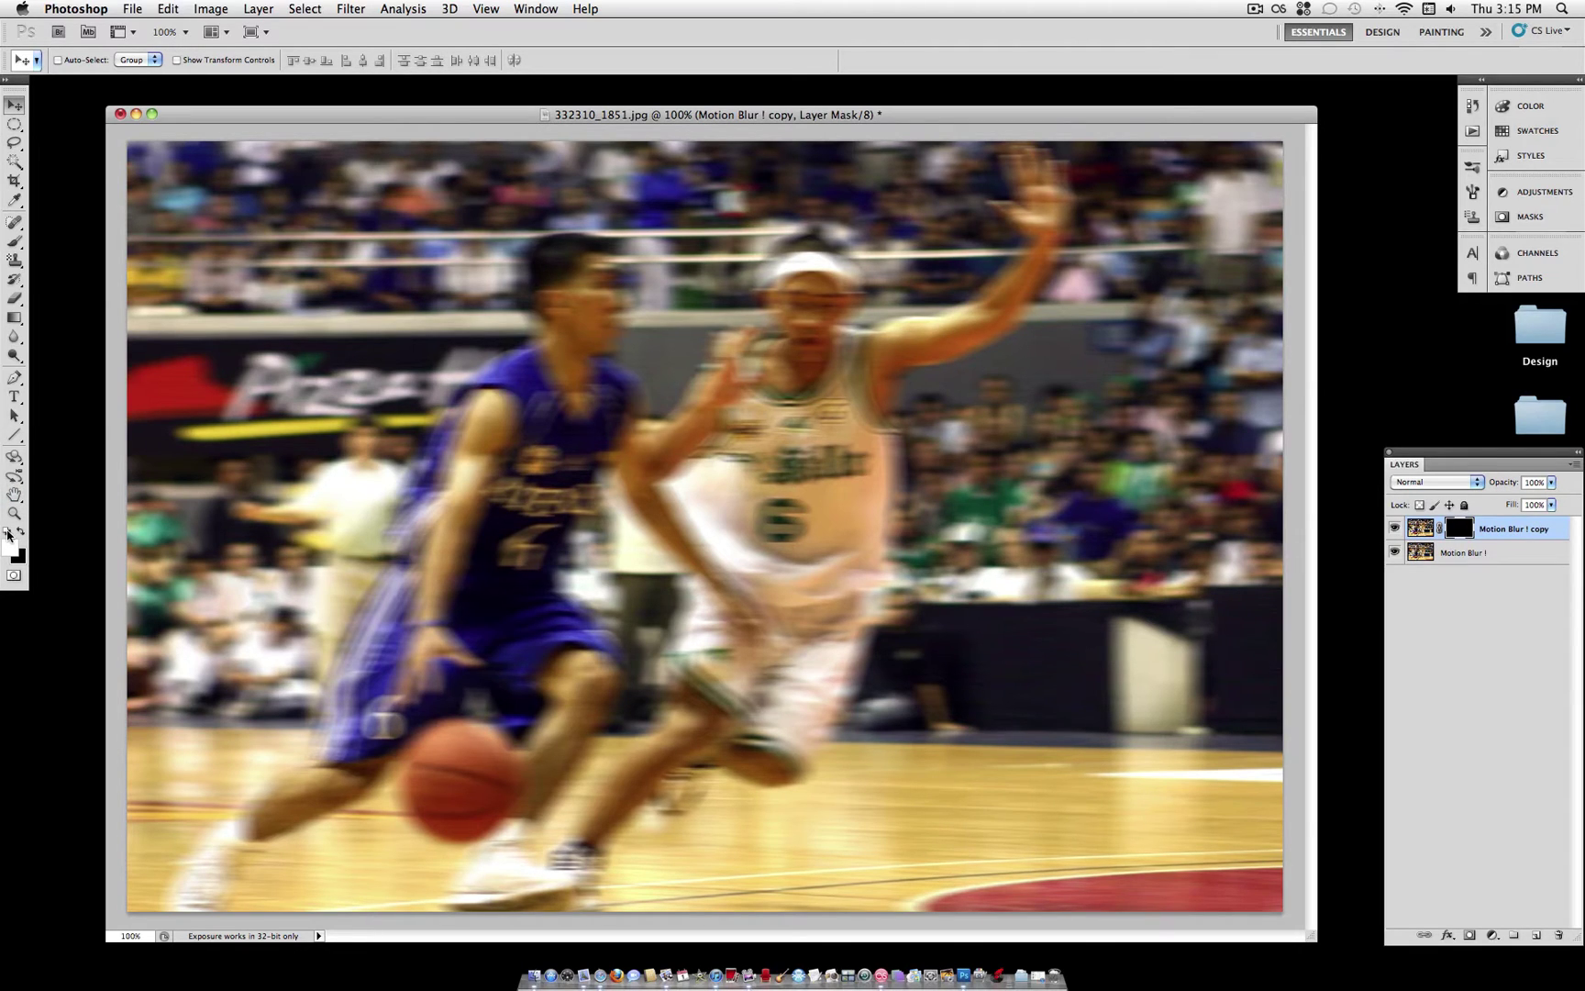
pyautogui.click(14, 242)
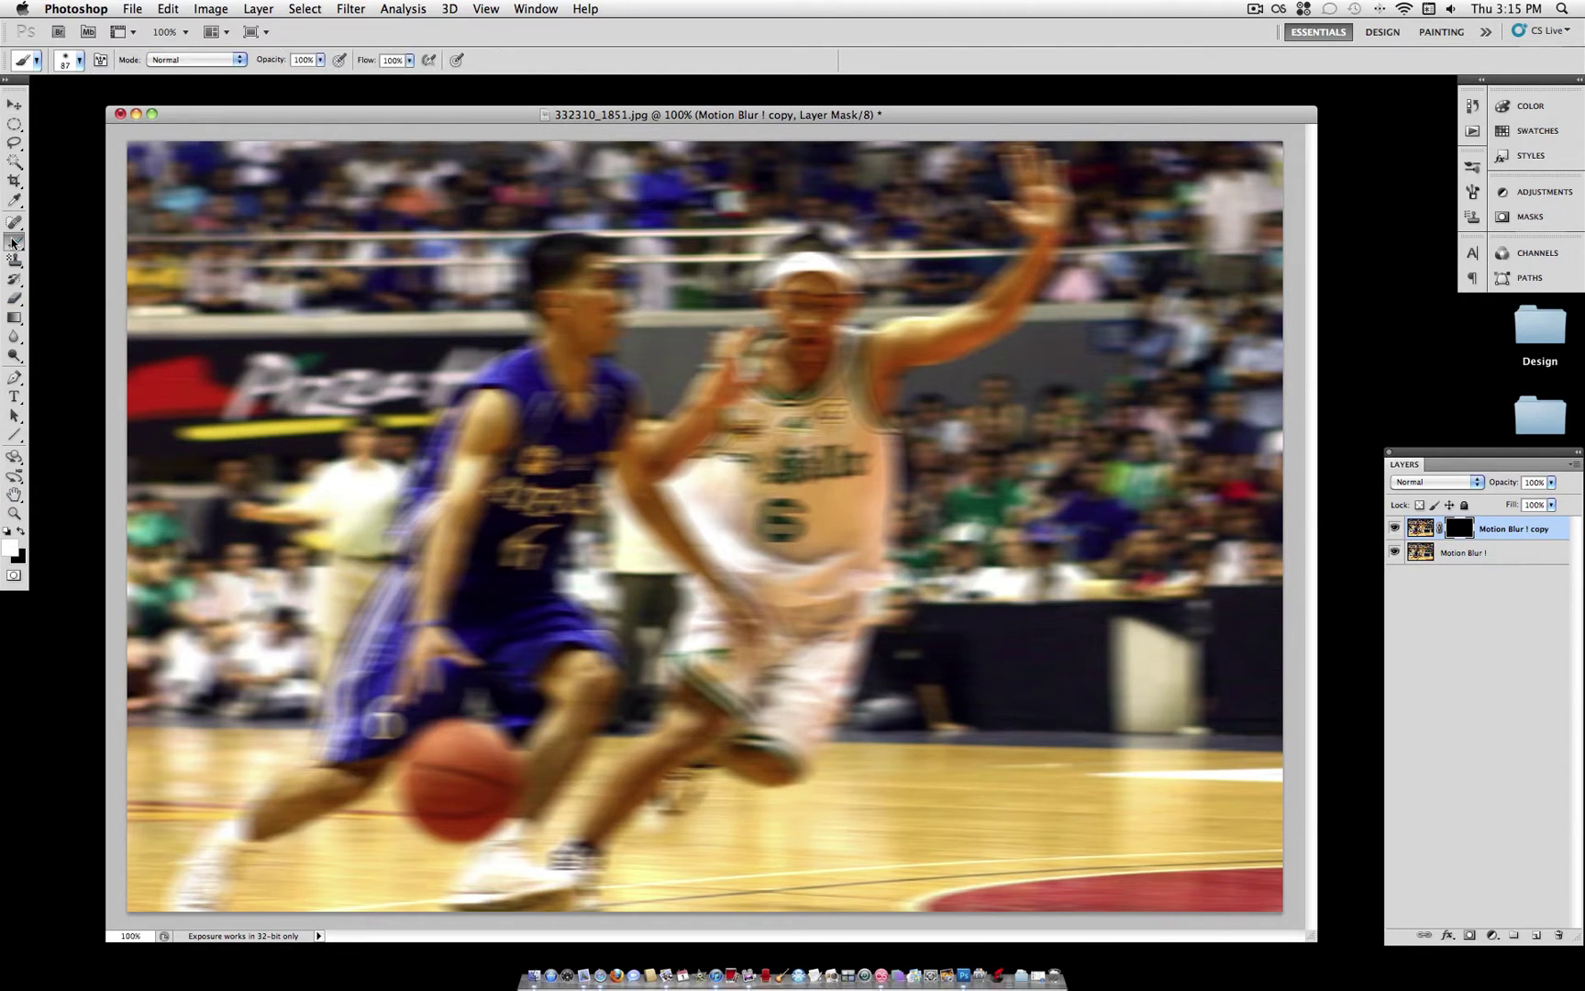
pyautogui.click(78, 61)
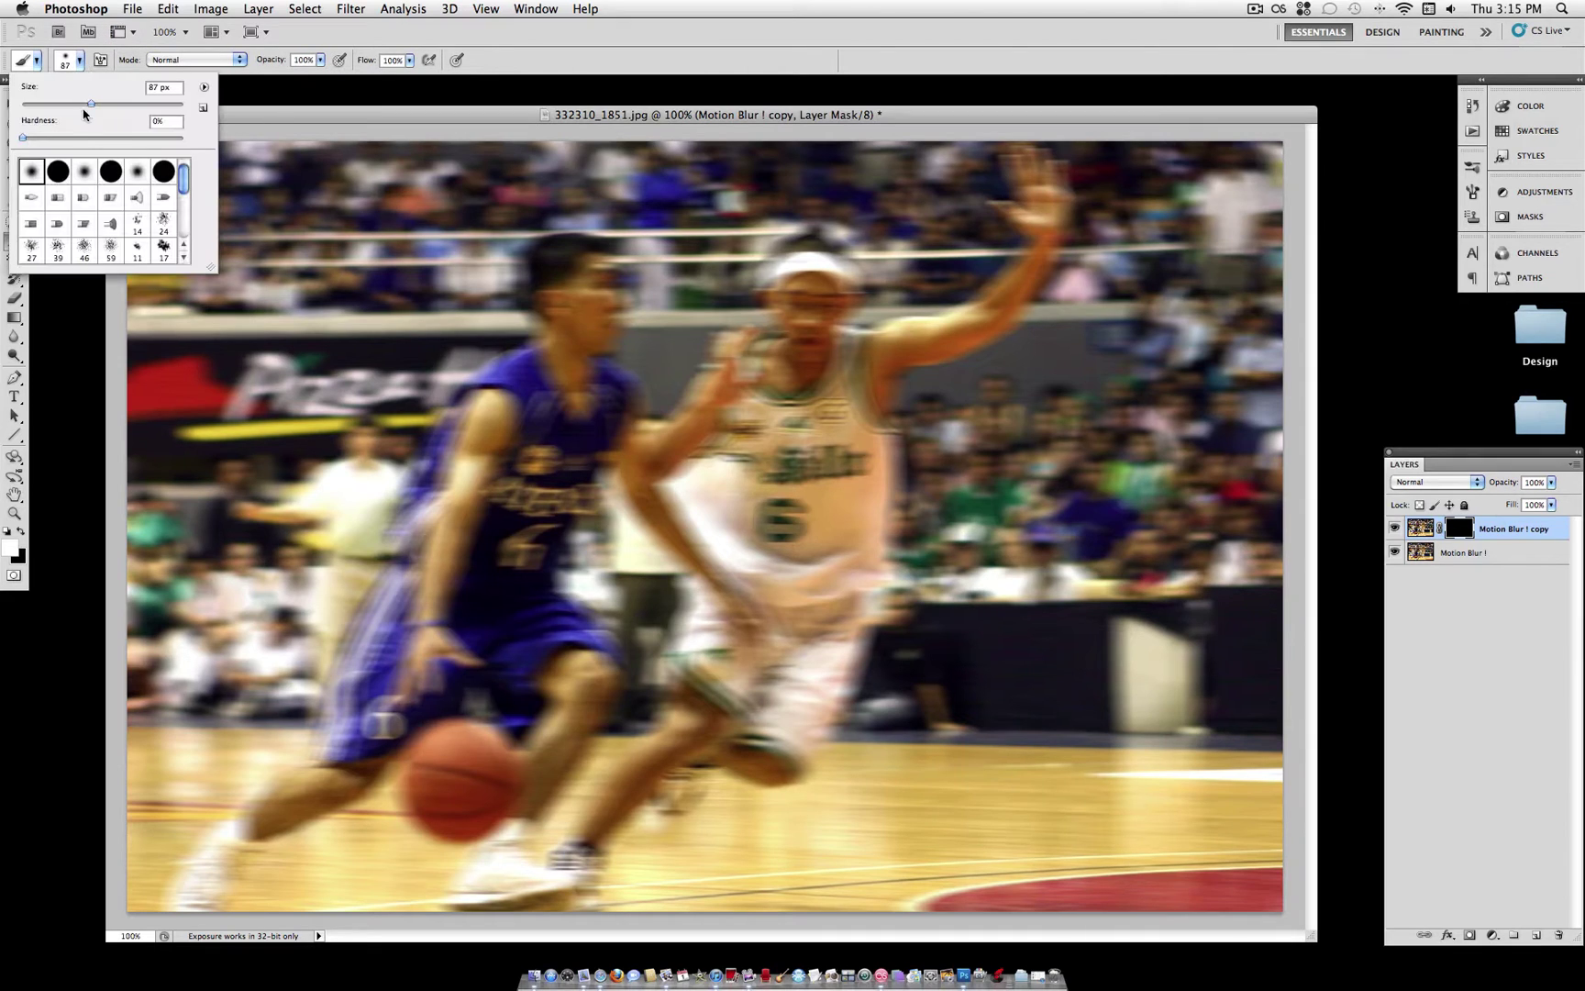
pyautogui.click(137, 175)
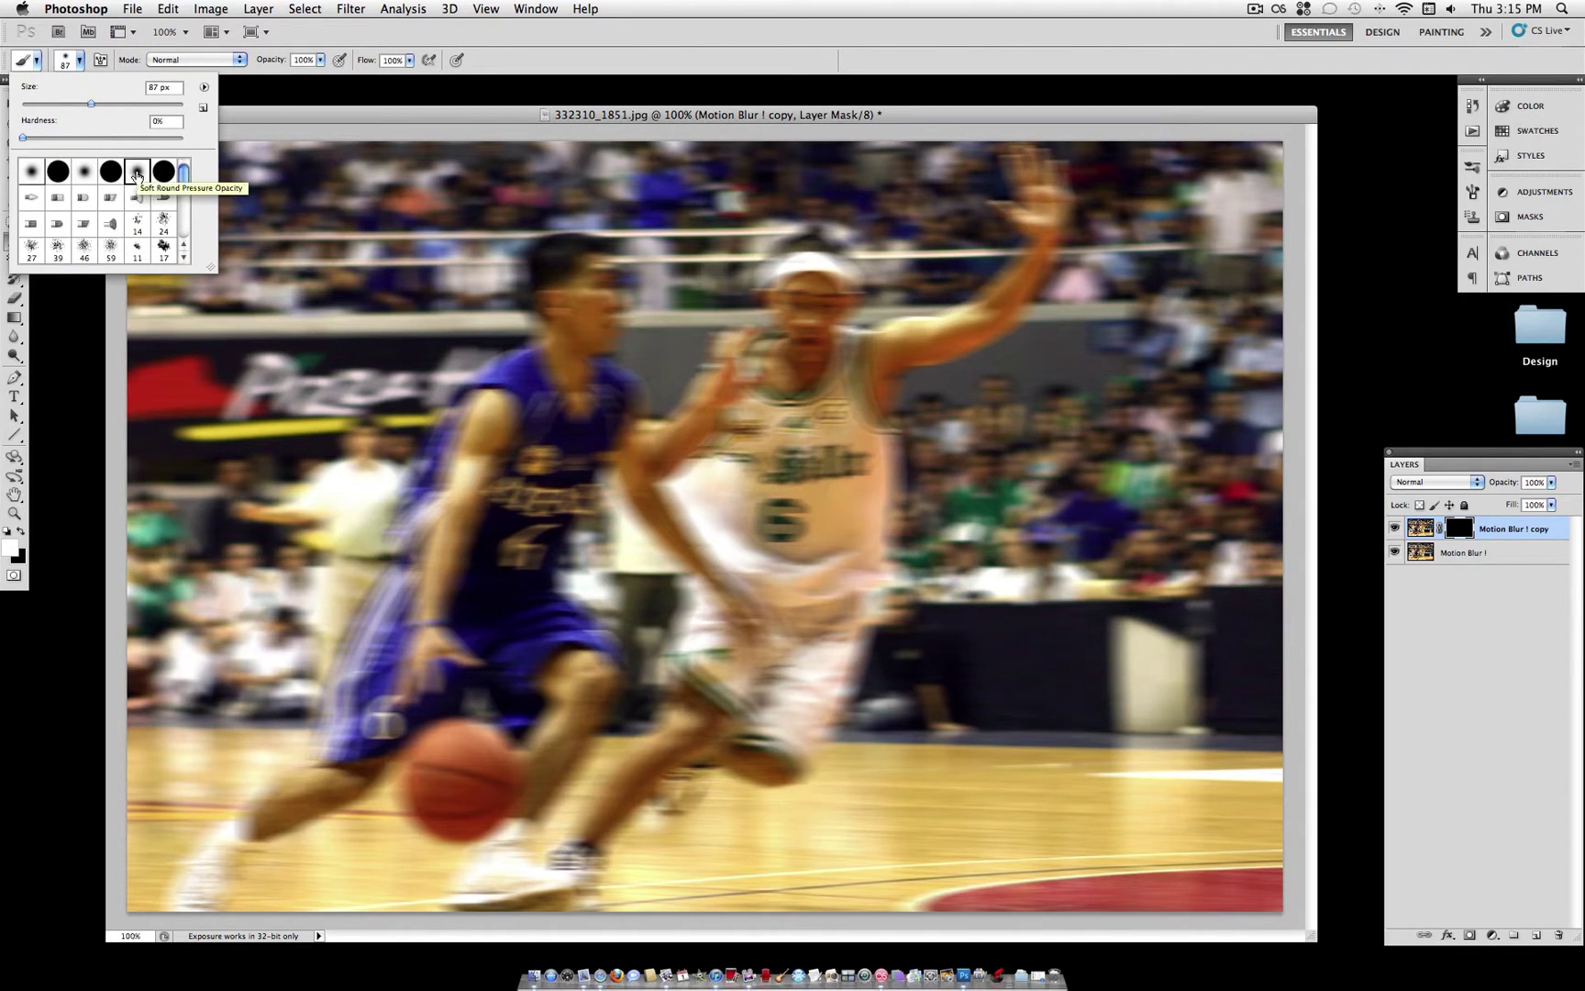
# - Reset the brushes to the default set and choose the soft round 0% hardness preset
pyautogui.click(205, 88)
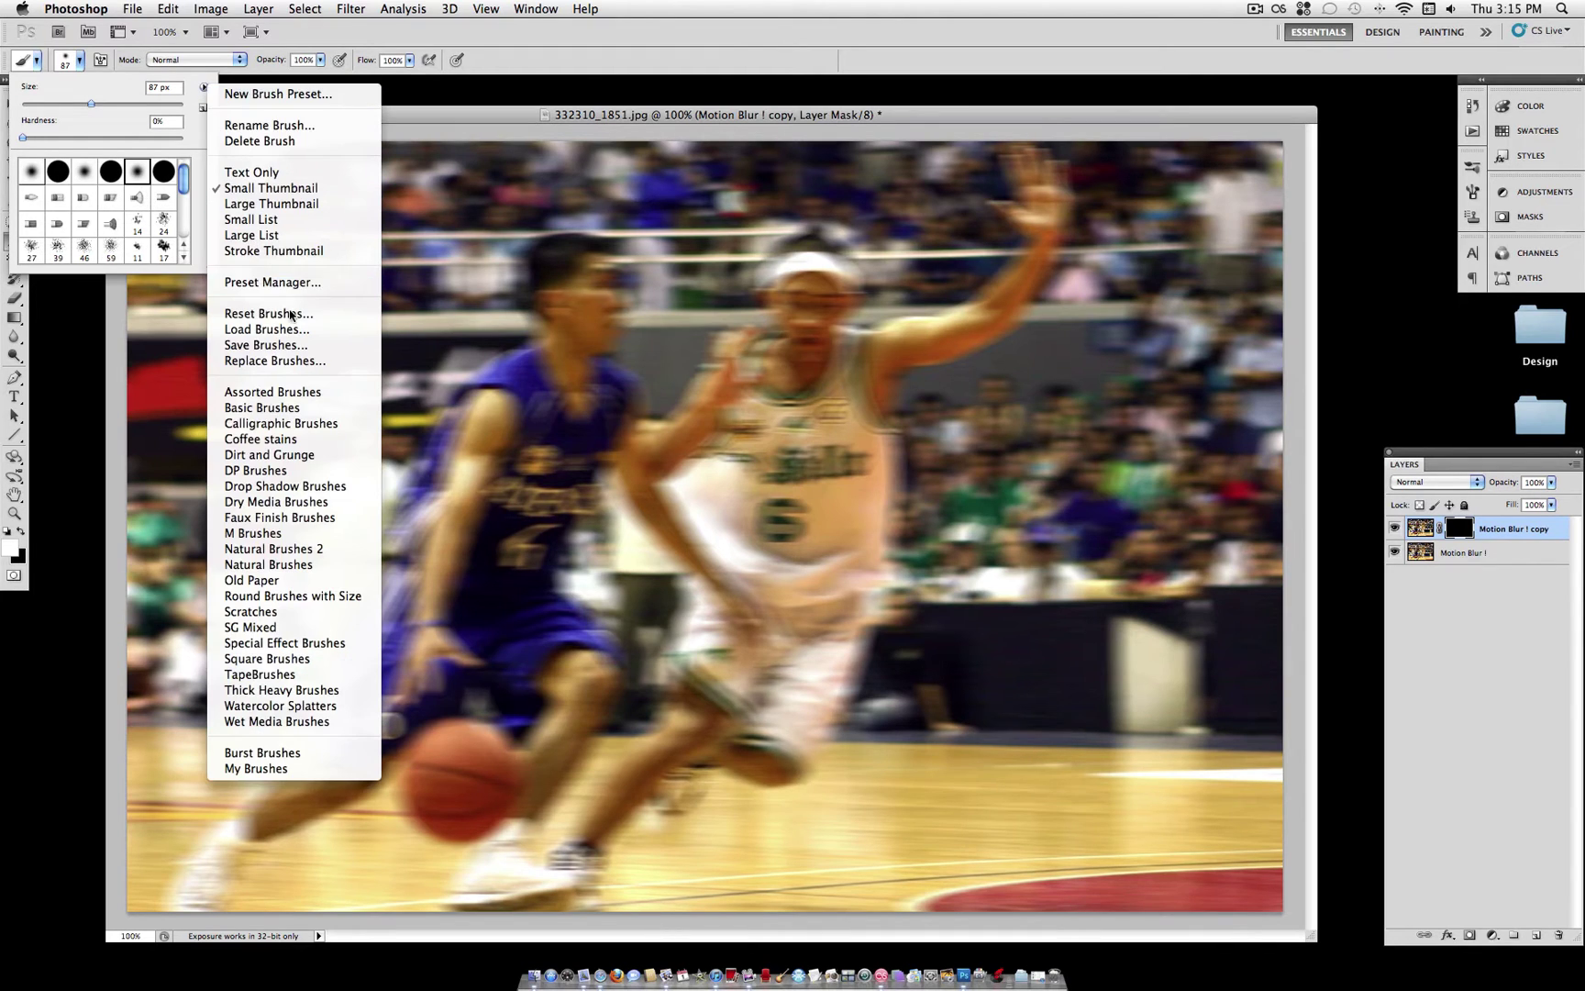
pyautogui.click(247, 316)
pyautogui.click(919, 324)
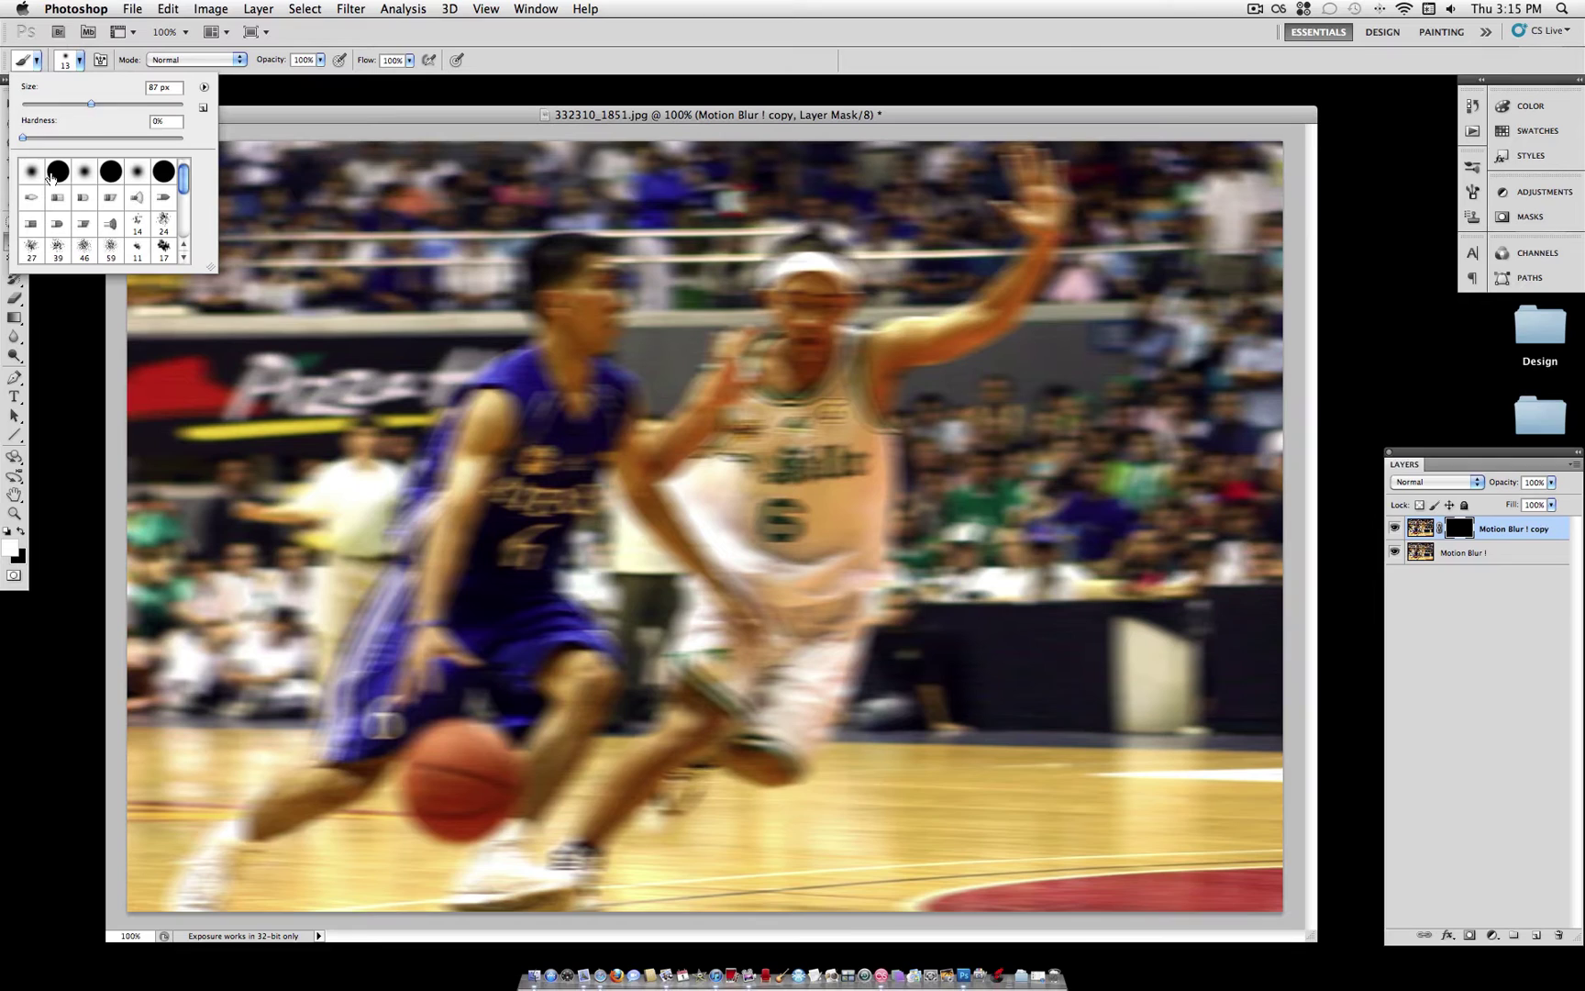
pyautogui.click(138, 172)
# - Enlarge the soft brush to 127 px
pyautogui.moveTo(35, 106); pyautogui.dragTo(84, 110)
pyautogui.moveTo(101, 108); pyautogui.dragTo(103, 109)
pyautogui.moveTo(105, 107); pyautogui.dragTo(113, 107)
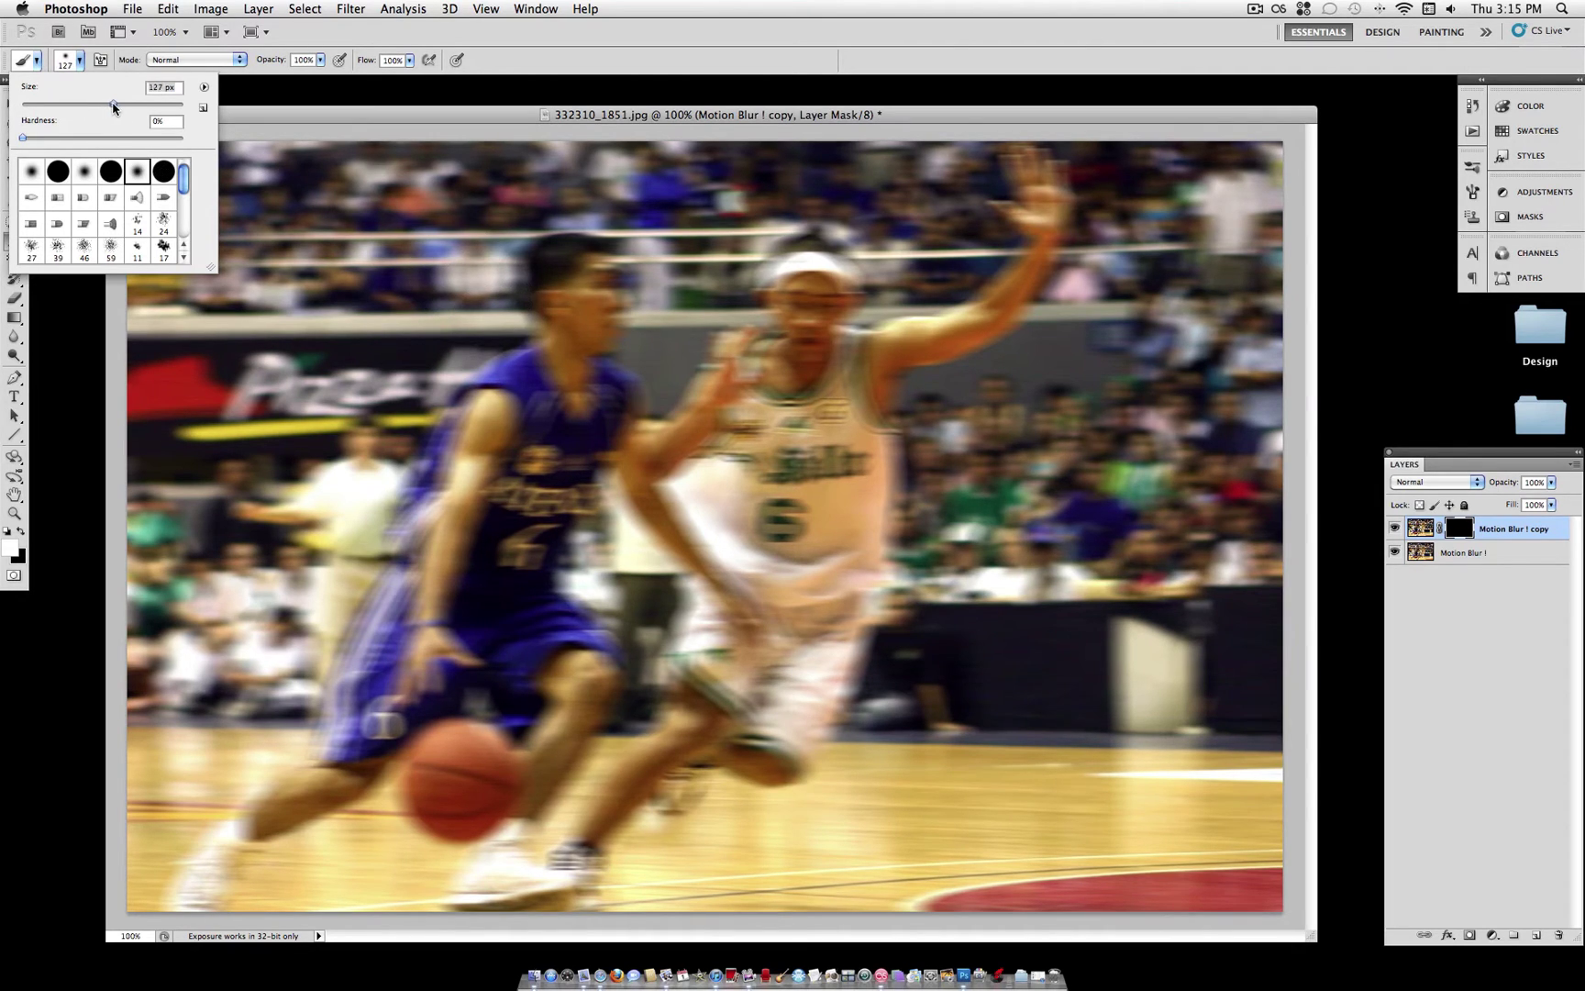
pyautogui.click(81, 61)
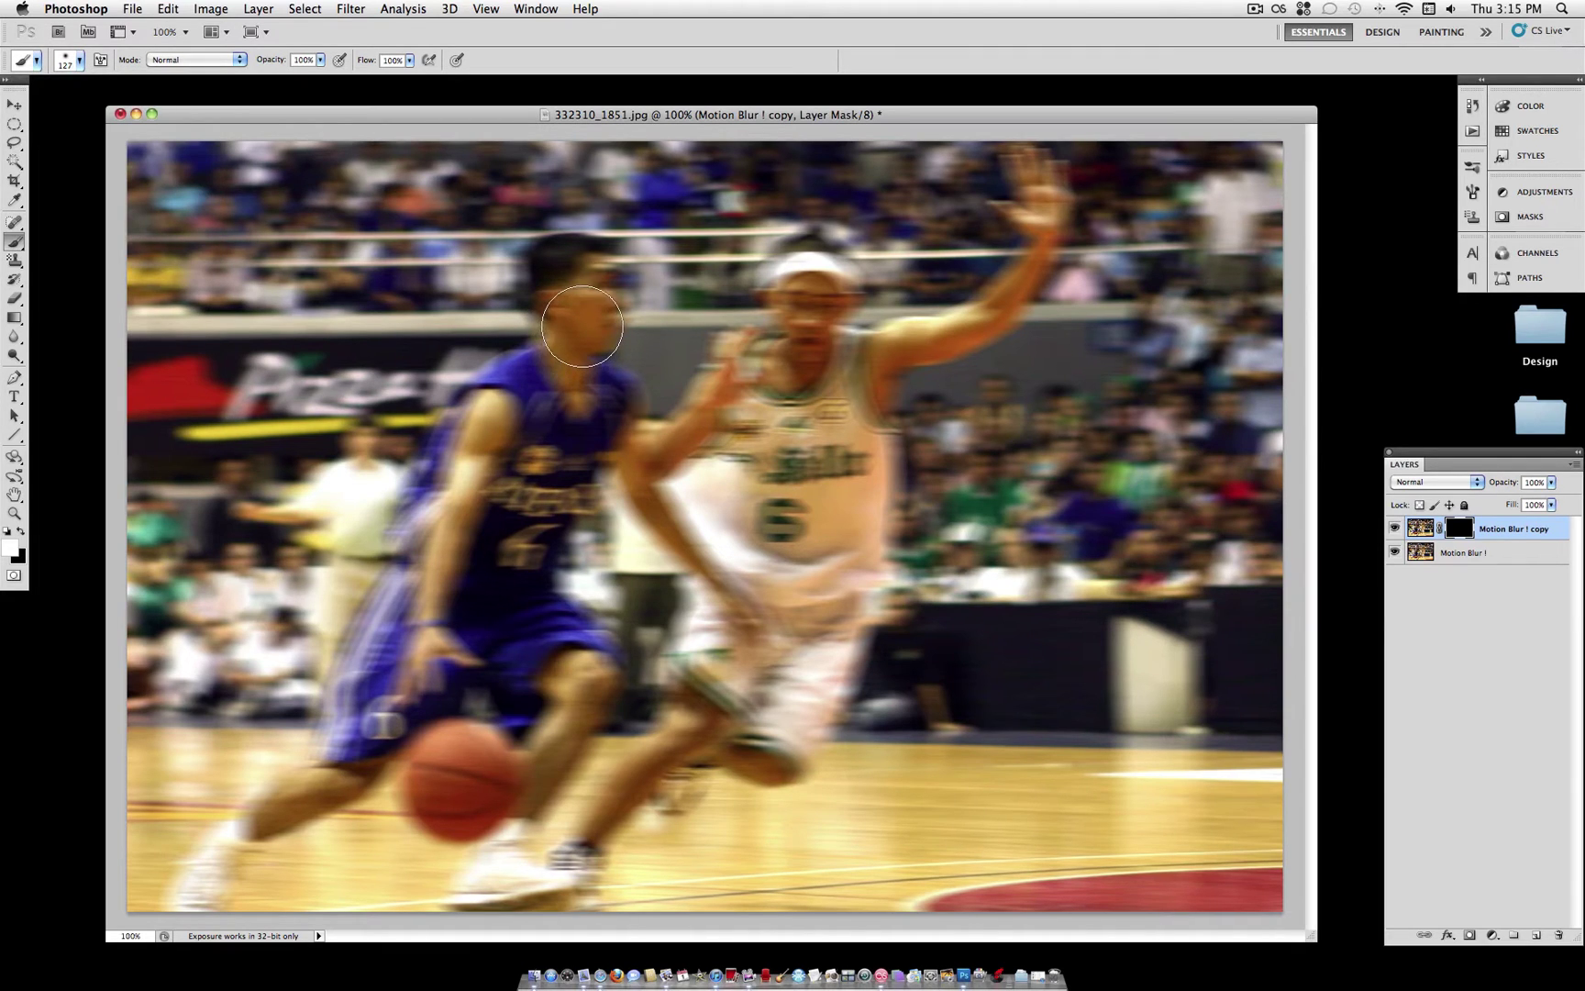
# - Paint the mask over the blue player's head, legs, jersey edge and arm, shrinking the brush to 94 px and then 30 px for detail
pyautogui.moveTo(581, 326)
pyautogui.mouseDown()
pyautogui.moveTo(576, 281)
pyautogui.moveTo(563, 406)
pyautogui.moveTo(508, 427)
pyautogui.moveTo(524, 399)
pyautogui.moveTo(436, 579)
pyautogui.moveTo(473, 497)
pyautogui.moveTo(447, 552)
pyautogui.moveTo(536, 433)
pyautogui.moveTo(577, 410)
pyautogui.moveTo(574, 431)
pyautogui.moveTo(589, 411)
pyautogui.moveTo(517, 532)
pyautogui.moveTo(515, 570)
pyautogui.moveTo(409, 663)
pyautogui.moveTo(421, 621)
pyautogui.moveTo(386, 648)
pyautogui.moveTo(355, 738)
pyautogui.moveTo(395, 654)
pyautogui.moveTo(466, 607)
pyautogui.moveTo(513, 616)
pyautogui.moveTo(579, 669)
pyautogui.moveTo(468, 620)
pyautogui.moveTo(411, 650)
pyautogui.moveTo(467, 802)
pyautogui.moveTo(449, 770)
pyautogui.moveTo(574, 707)
pyautogui.moveTo(558, 674)
pyautogui.moveTo(531, 751)
pyautogui.moveTo(570, 698)
pyautogui.moveTo(513, 802)
pyautogui.moveTo(498, 881)
pyautogui.moveTo(473, 885)
pyautogui.moveTo(534, 906)
pyautogui.moveTo(514, 917)
pyautogui.moveTo(482, 880)
pyautogui.moveTo(514, 798)
pyautogui.moveTo(484, 742)
pyautogui.mouseUp()
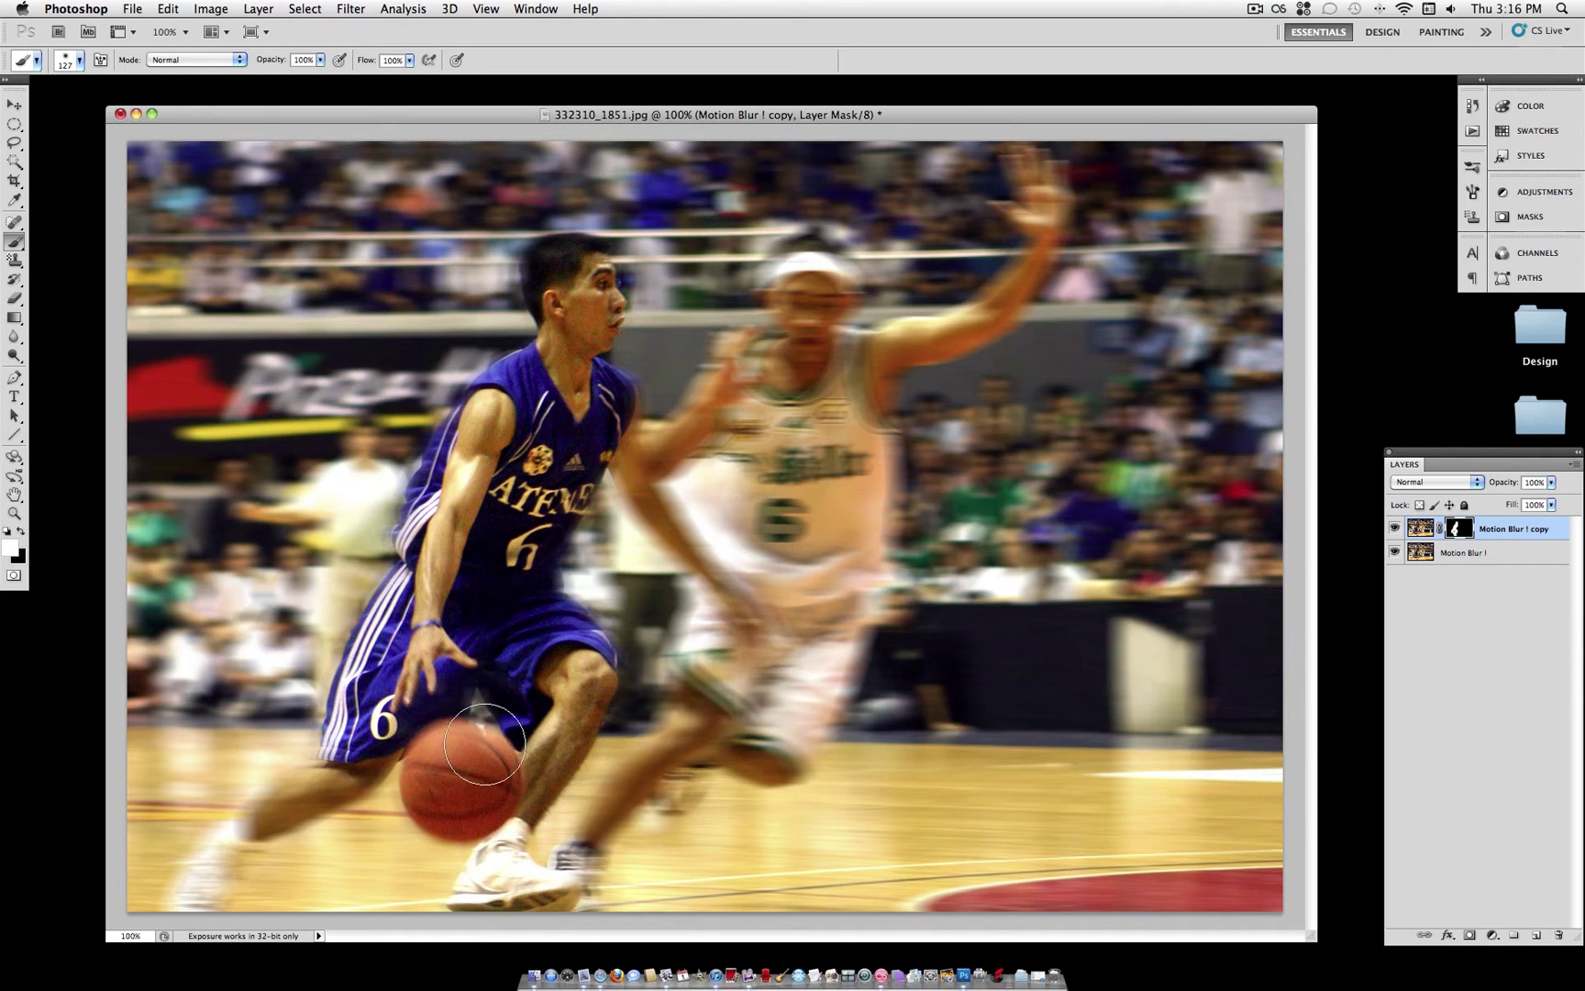
pyautogui.click(81, 60)
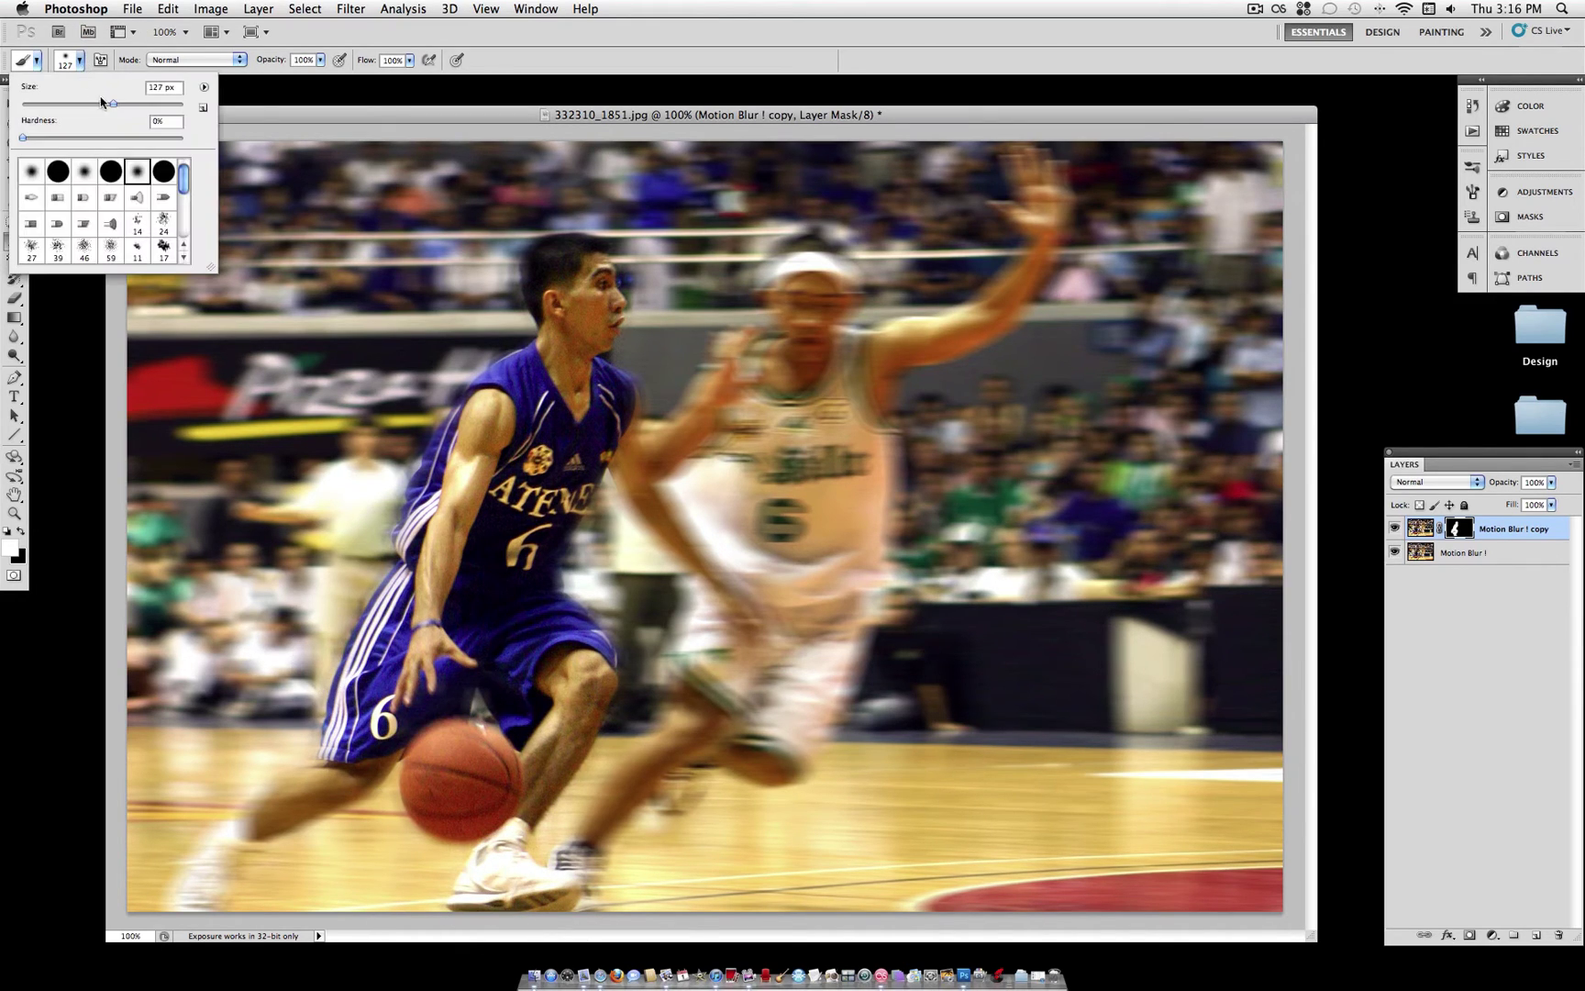
pyautogui.moveTo(103, 104); pyautogui.dragTo(95, 107)
pyautogui.moveTo(366, 764)
pyautogui.mouseDown()
pyautogui.moveTo(252, 811)
pyautogui.moveTo(294, 807)
pyautogui.mouseUp()
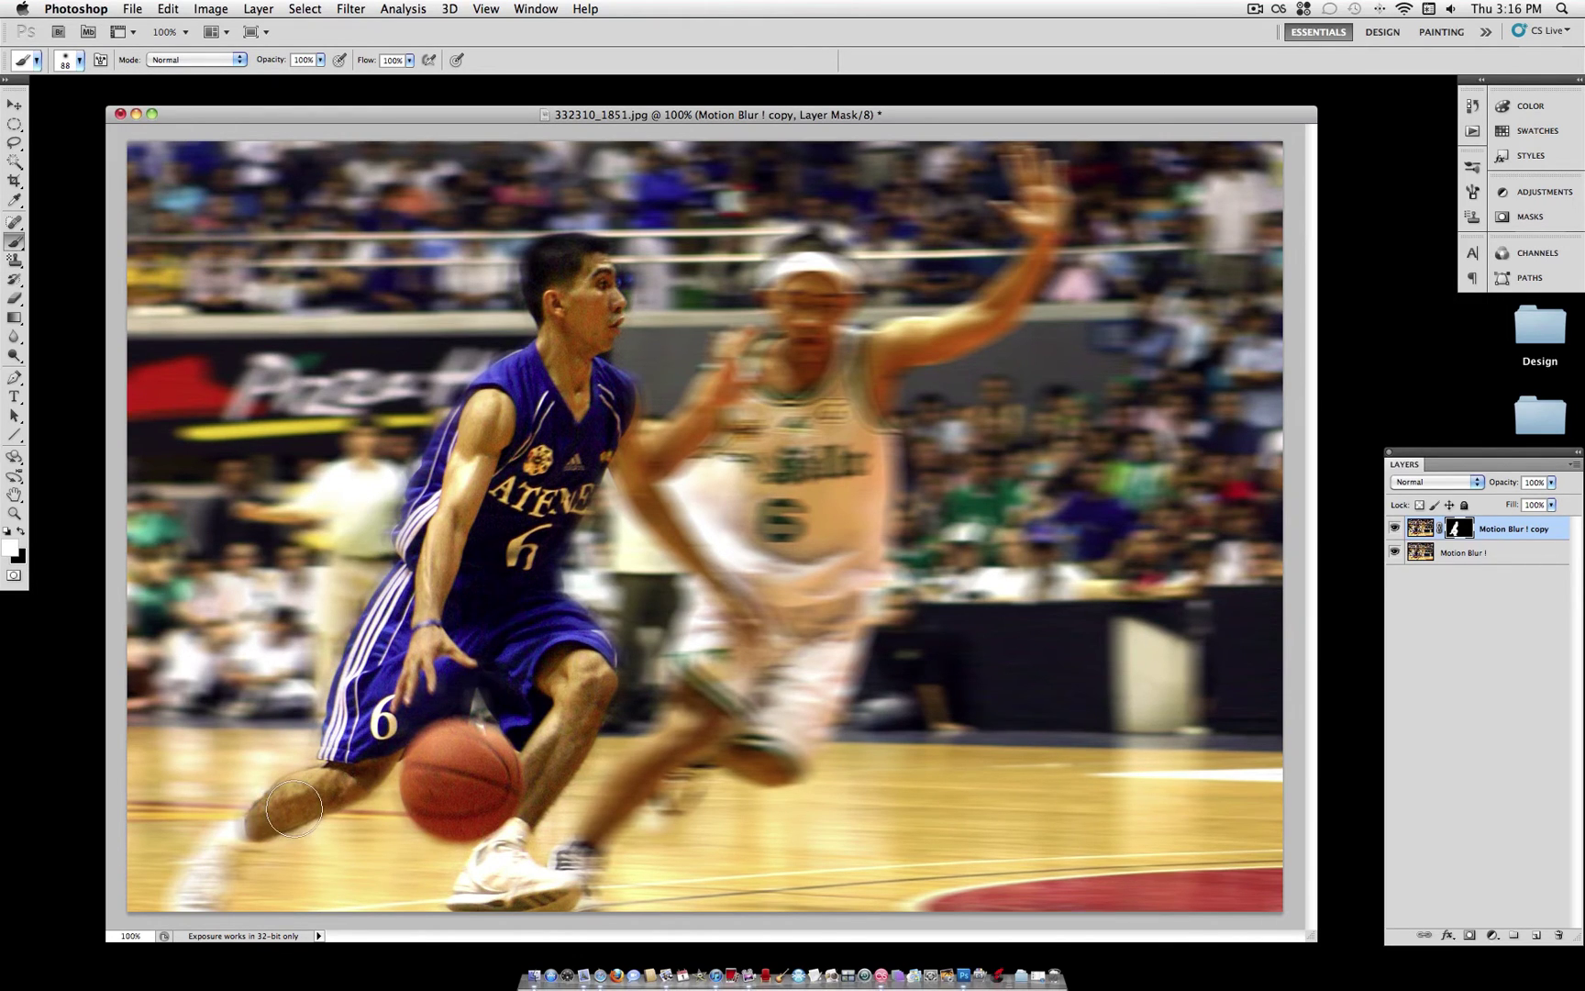
pyautogui.press('[')
pyautogui.press('[')
pyautogui.press('[')
pyautogui.press('[')
pyautogui.moveTo(246, 830)
pyautogui.mouseDown()
pyautogui.moveTo(186, 902)
pyautogui.moveTo(241, 853)
pyautogui.mouseUp()
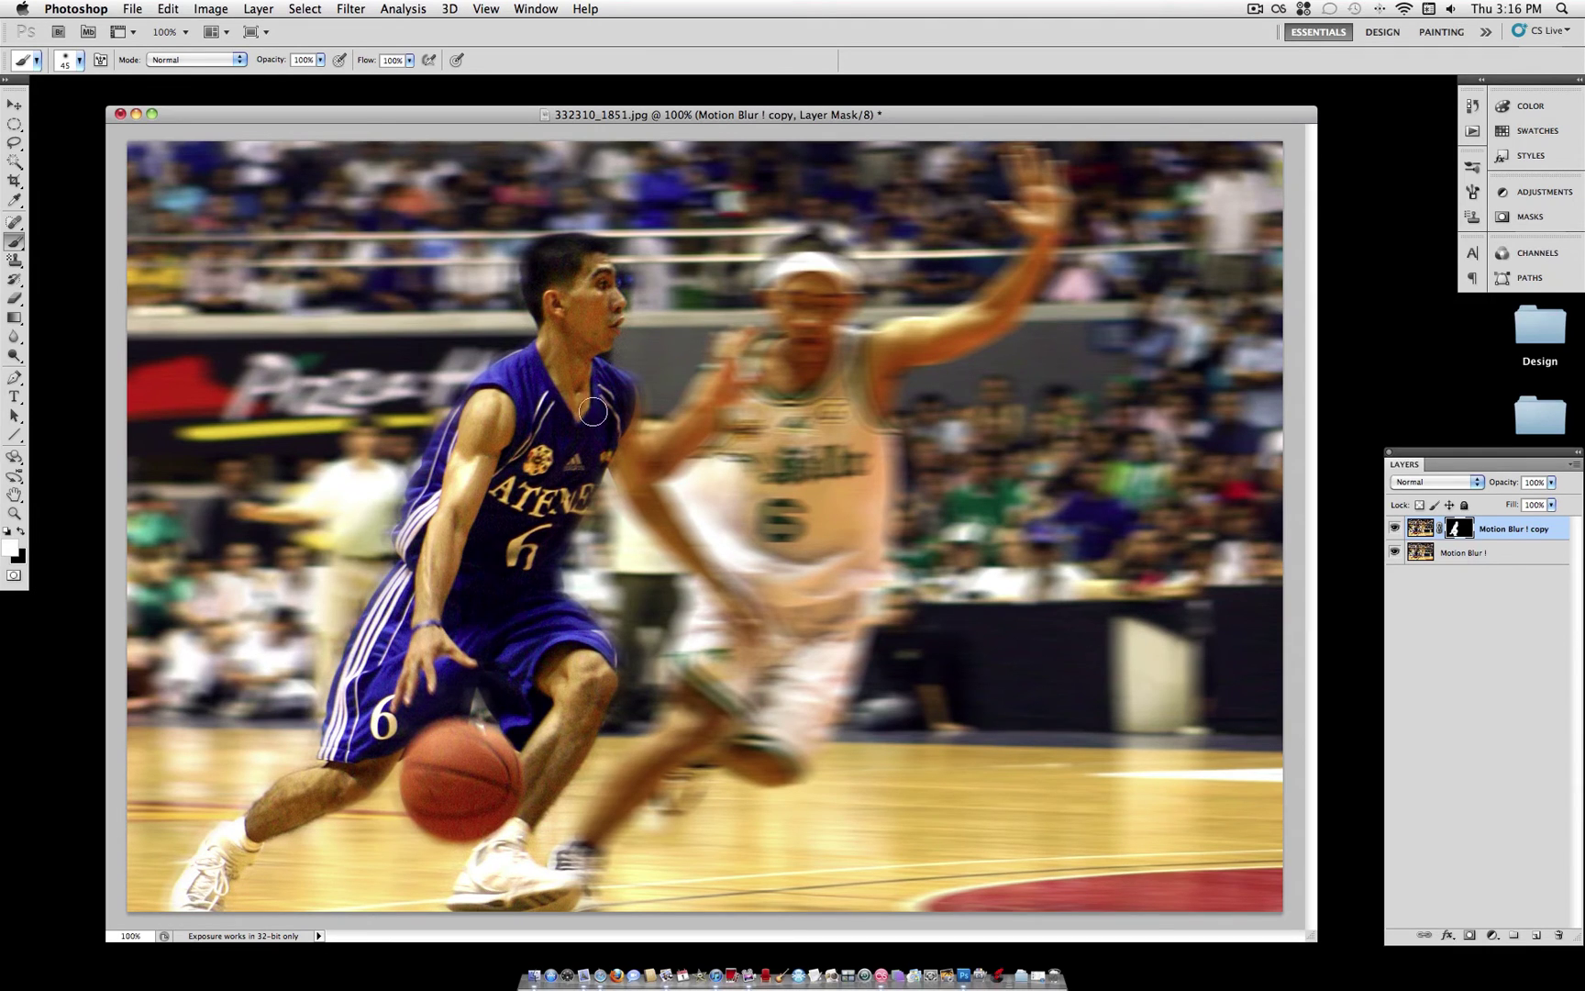
pyautogui.moveTo(609, 444)
pyautogui.mouseDown()
pyautogui.moveTo(676, 552)
pyautogui.moveTo(670, 531)
pyautogui.moveTo(756, 636)
pyautogui.mouseUp()
# - Check the brush settings on the canvas, then raise the brush size from 30 px to 80 px
pyautogui.rightClick(757, 641)
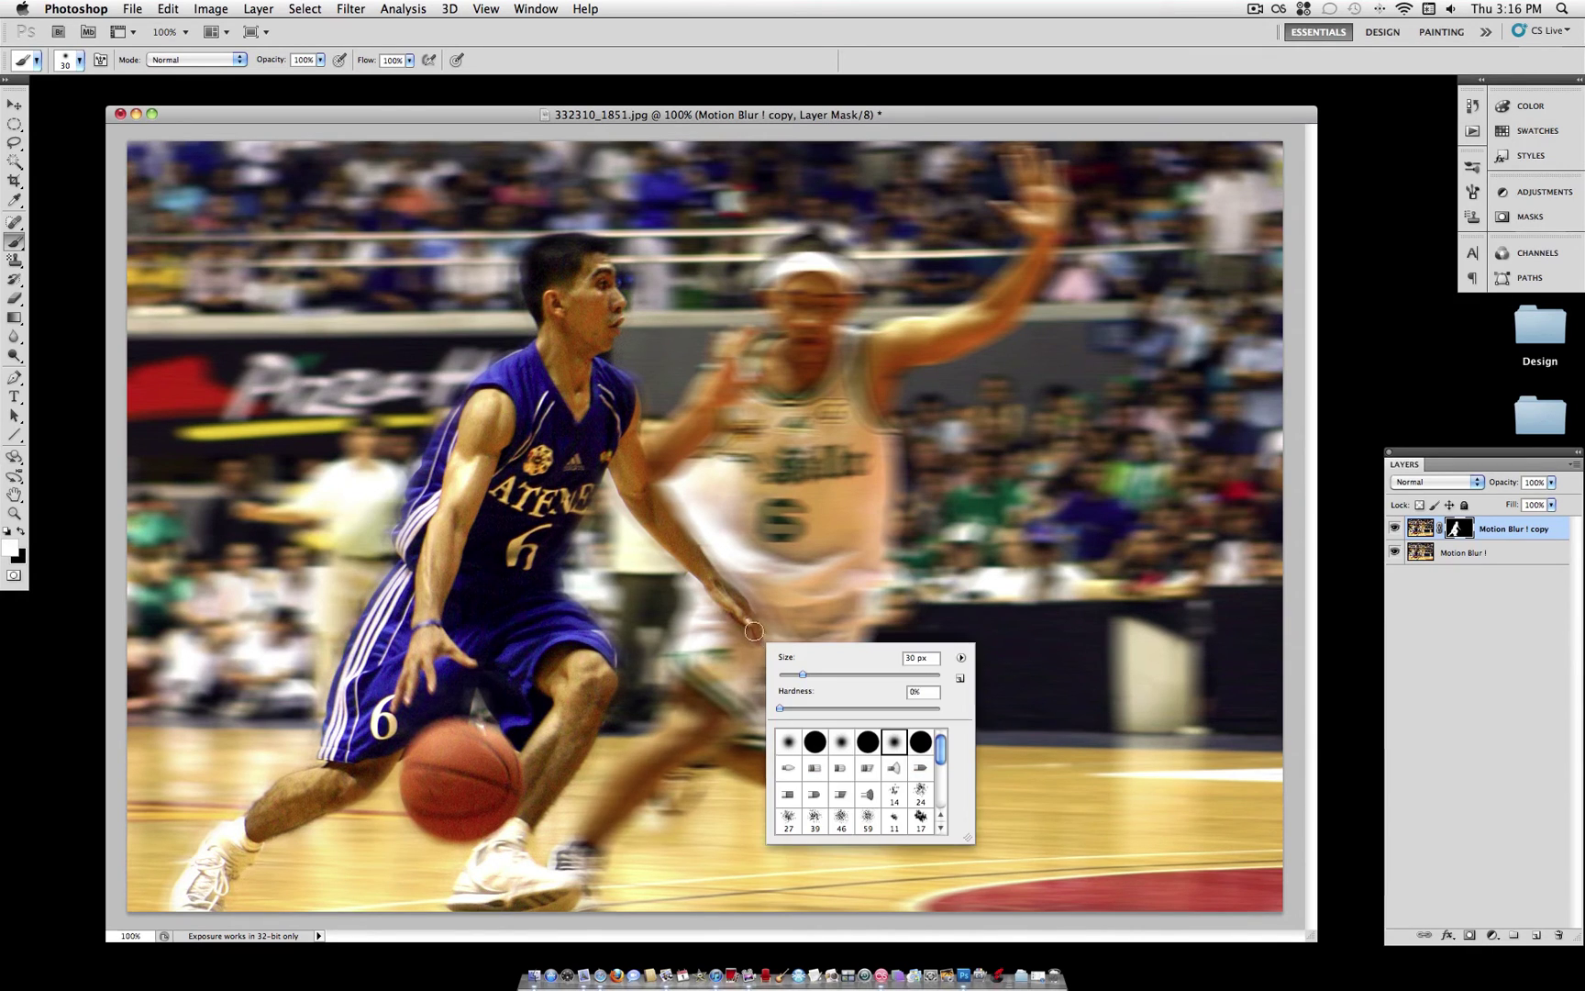
pyautogui.click(758, 641)
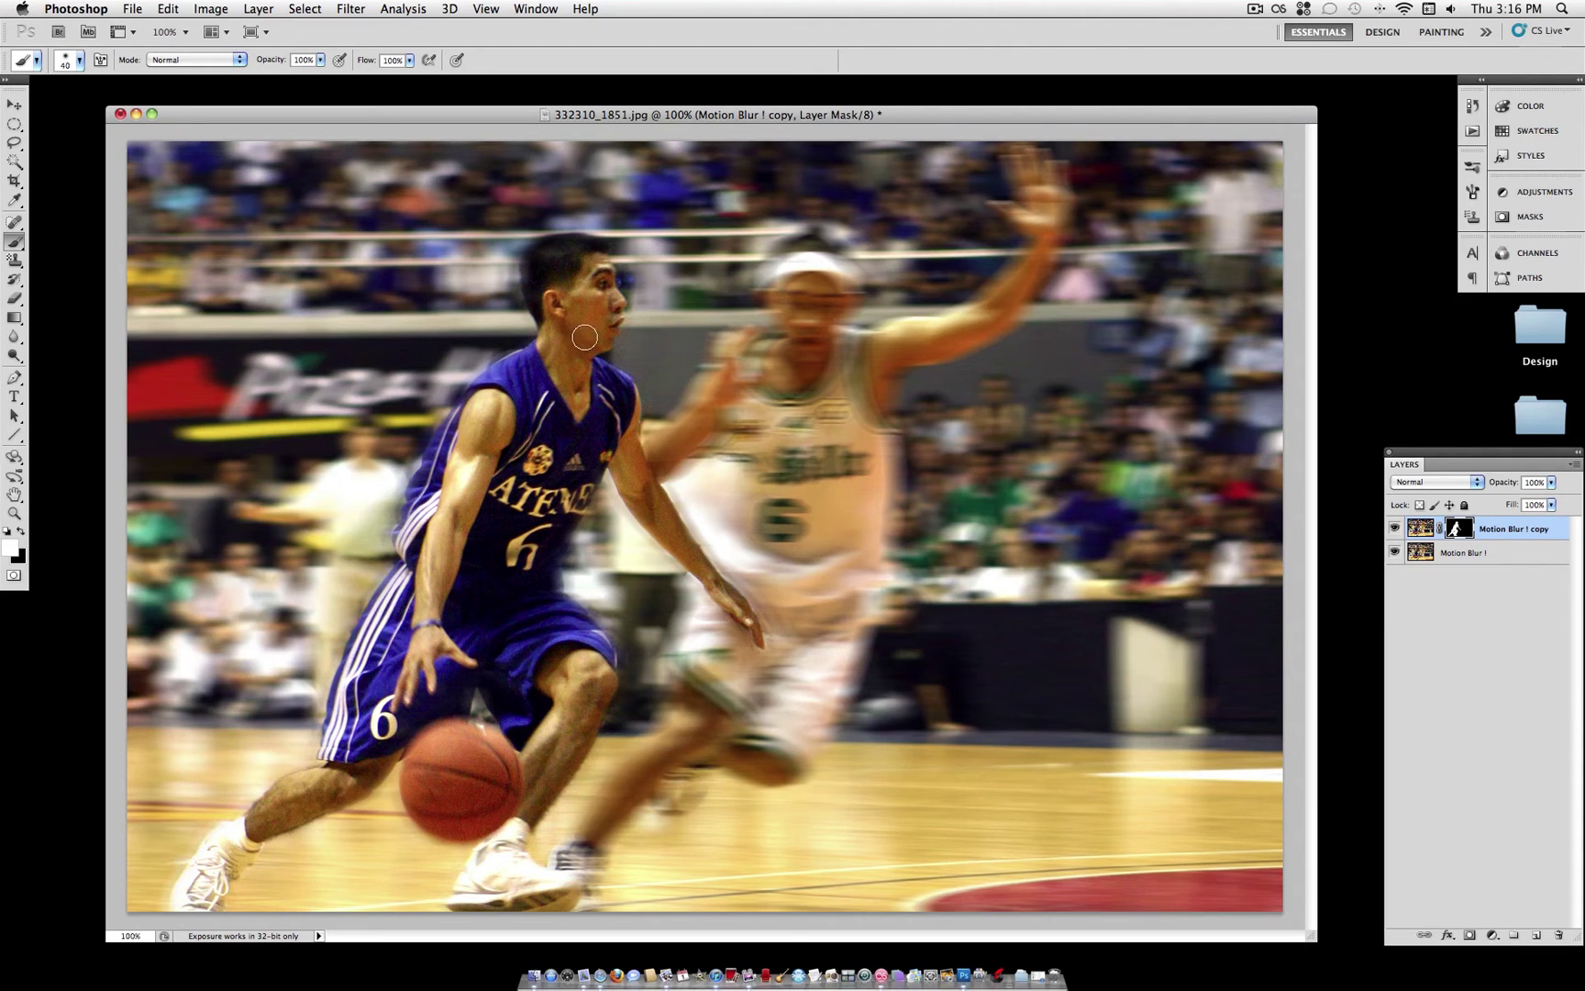
pyautogui.press(']')
pyautogui.press(']')
pyautogui.press(']')
pyautogui.press(']')
pyautogui.press(']')
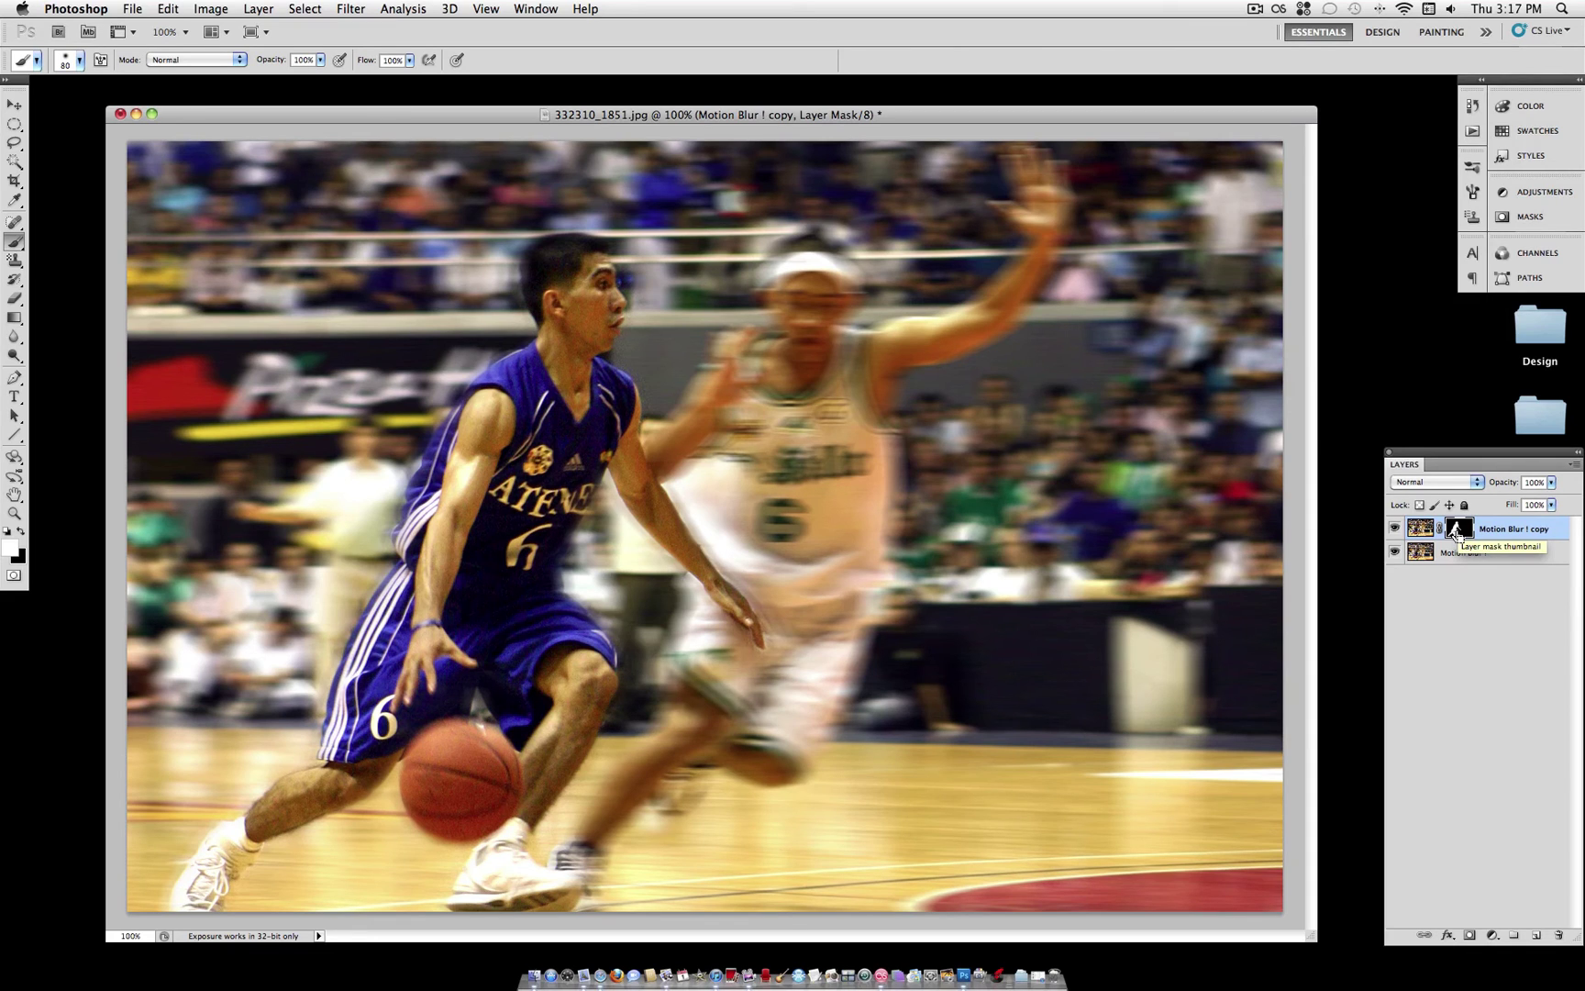
pyautogui.press('super+i')
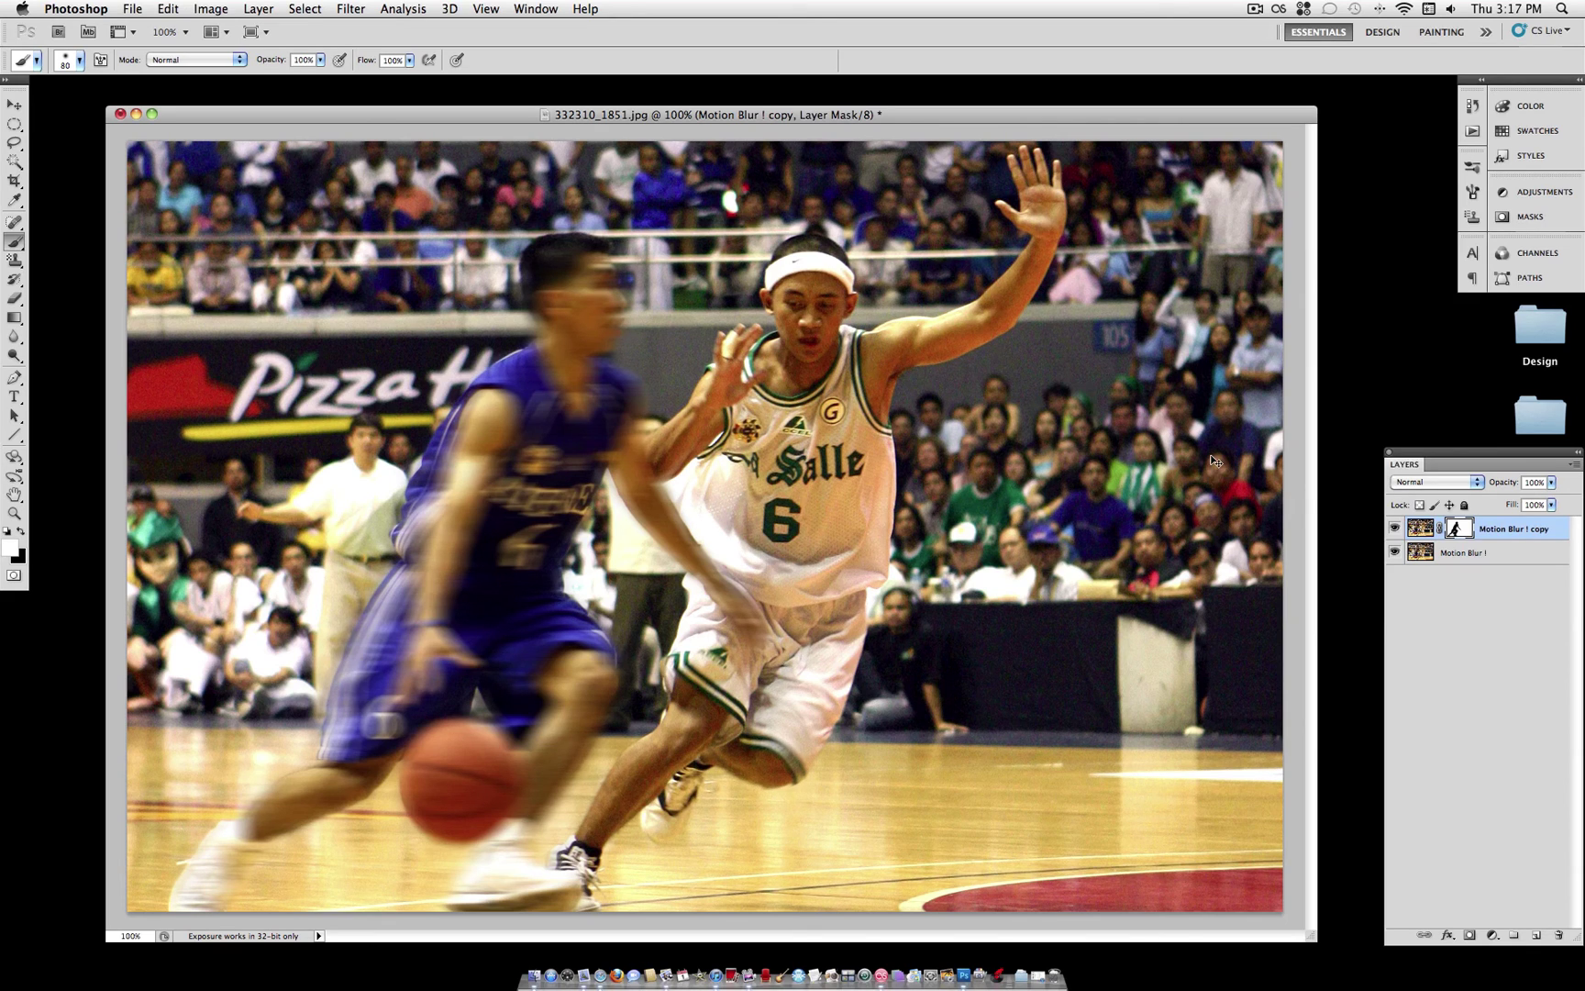
pyautogui.press('super+i')
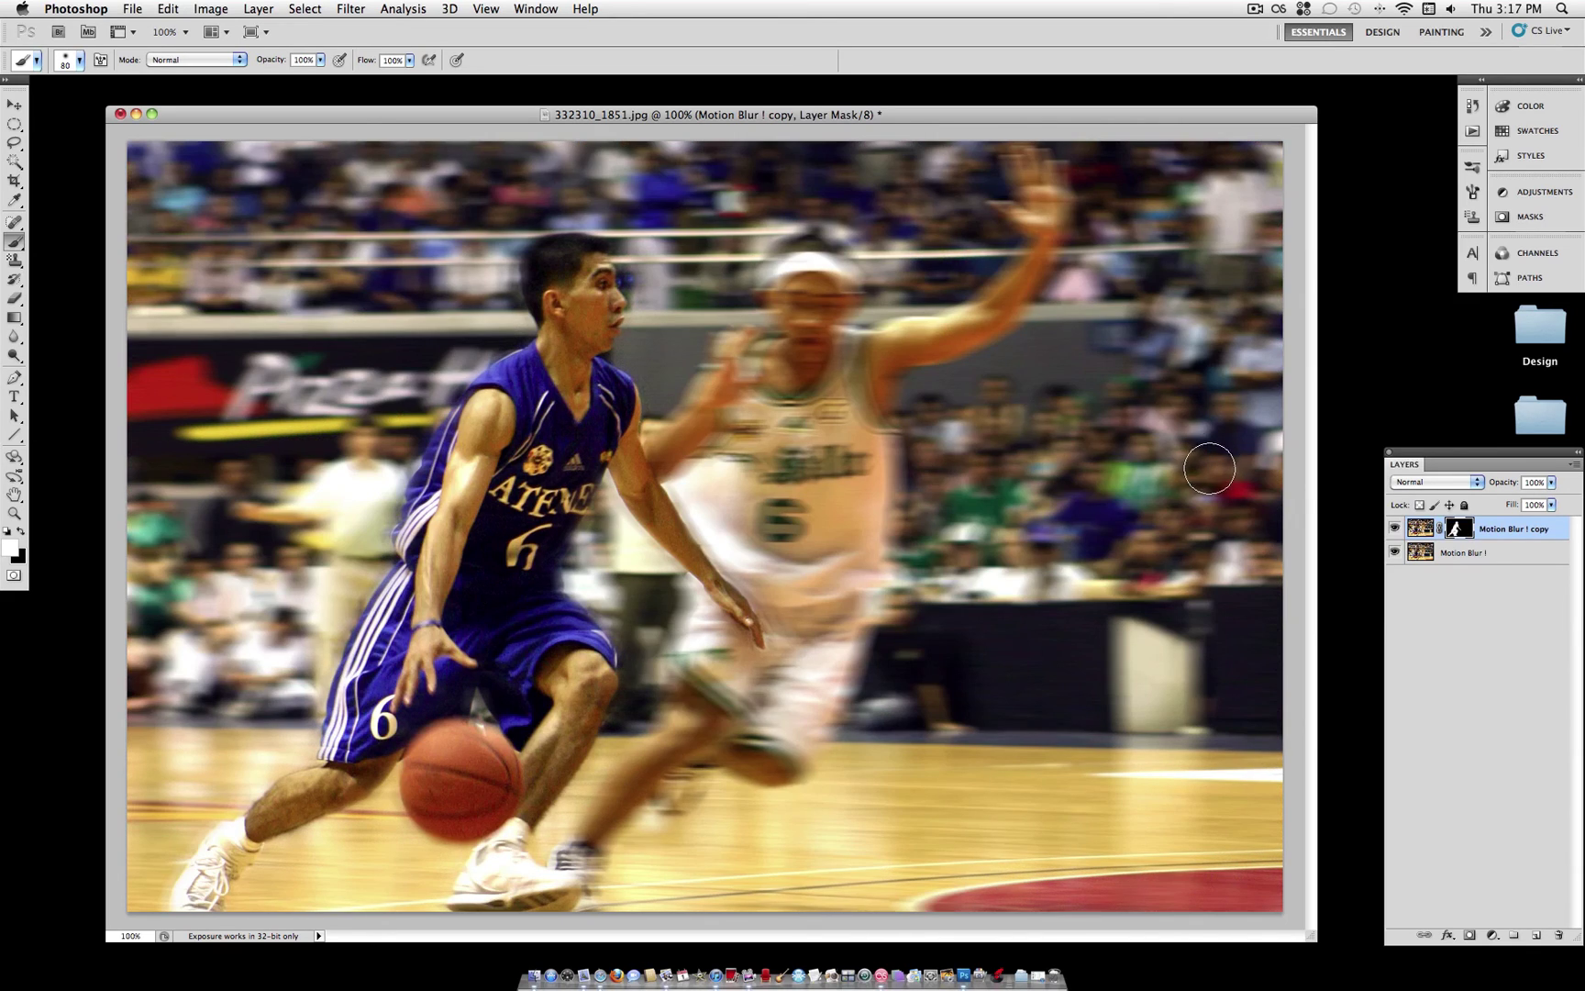